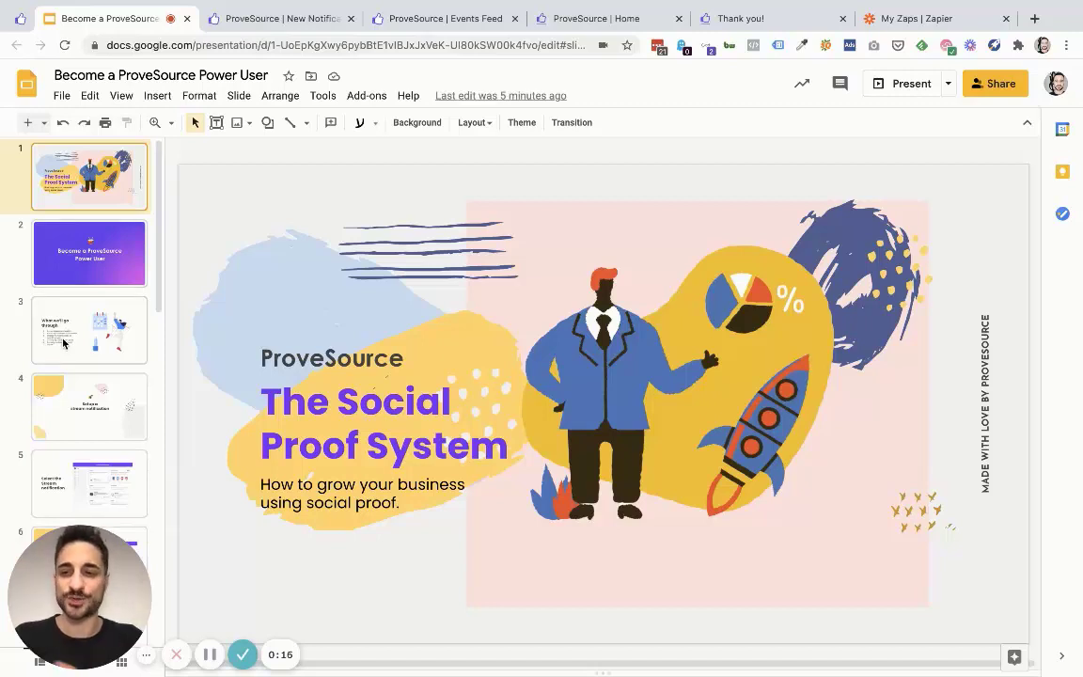
Show the third slide of the presentation, with the overview of topics.
{"action": "left_click", "coordinate": [58, 308]}
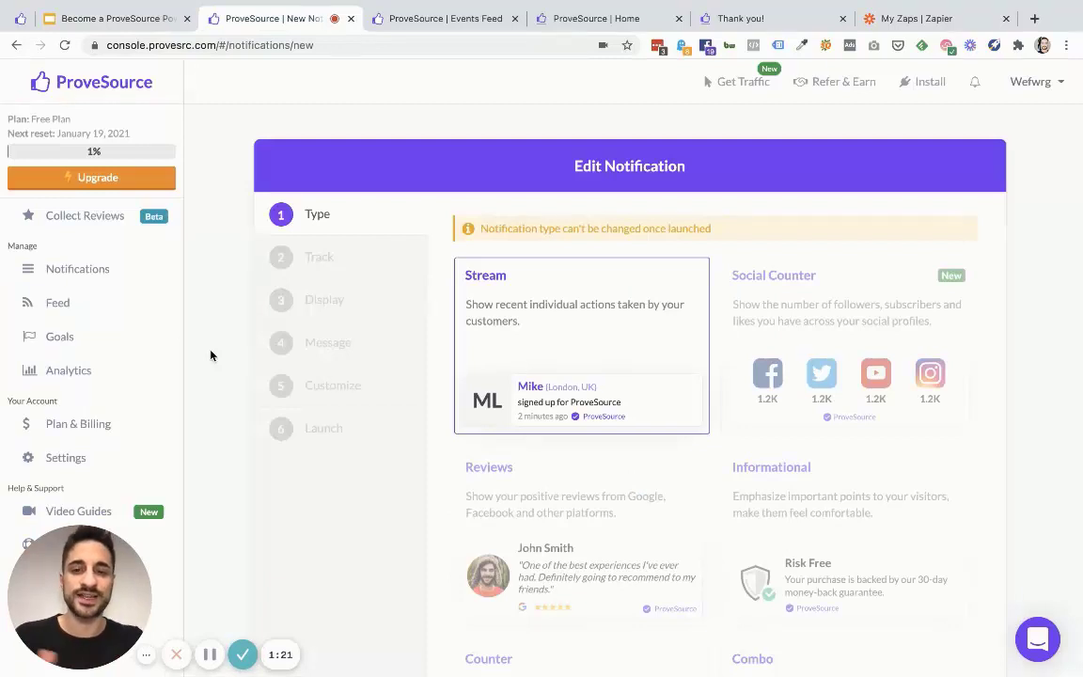
In the ProveSource notification editor, choose the Stream type and proceed to the event tracking settings.
{"action": "left_click", "coordinate": [518, 290]}
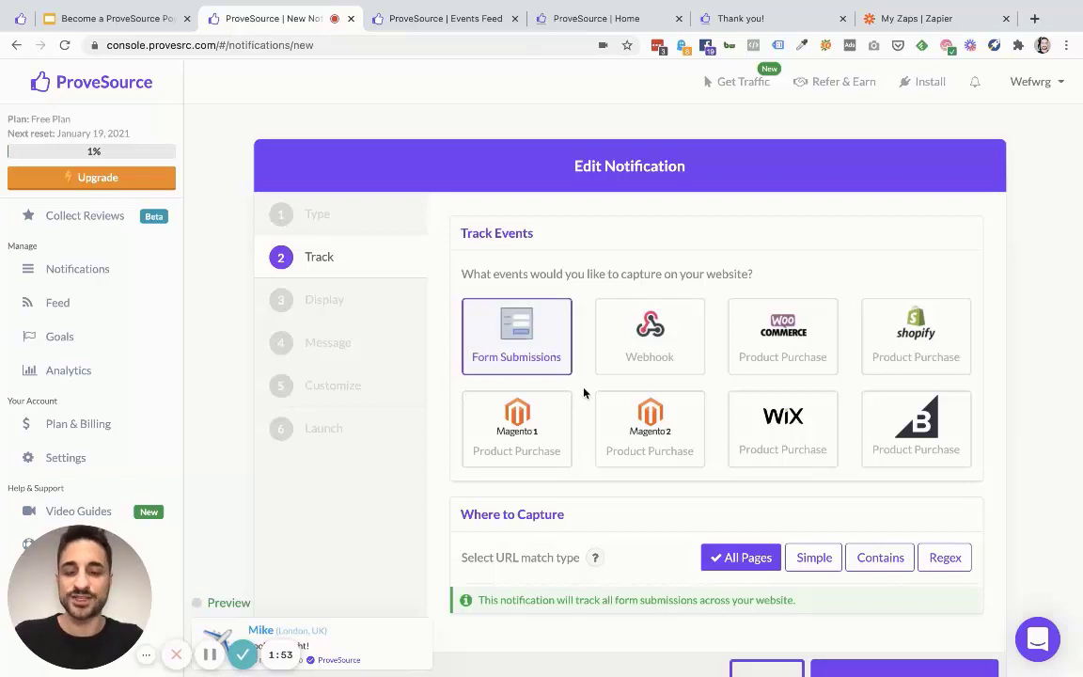
{"action": "scroll", "coordinate": [584, 393], "scroll_direction": "down", "scroll_amount": 1}
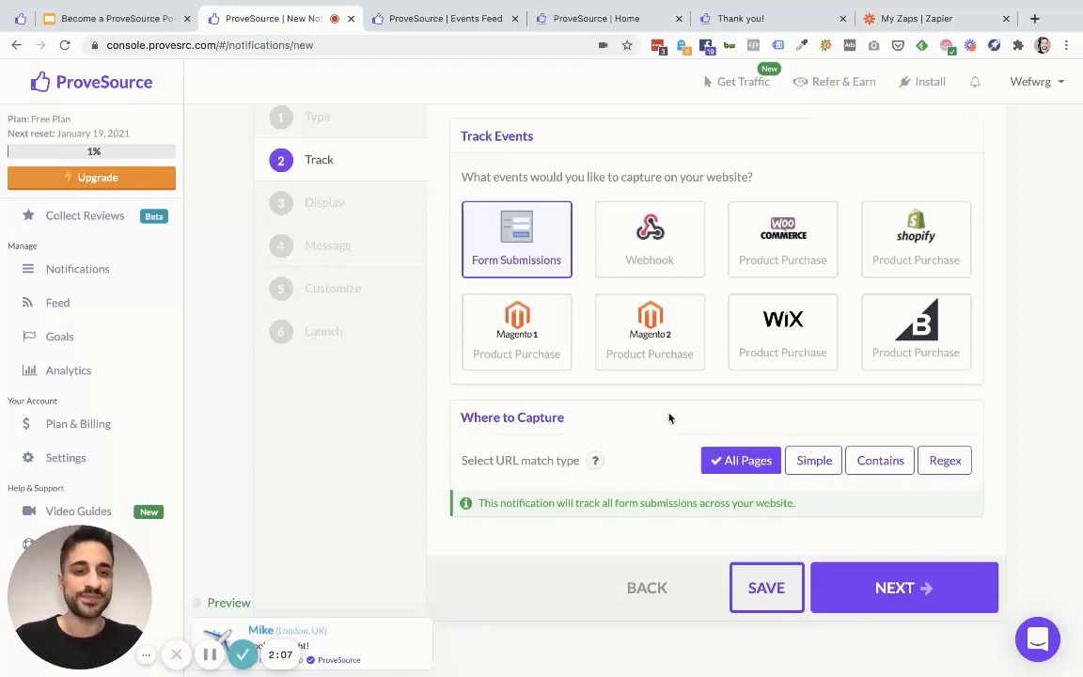
Try the Simple, Contains and Regex URL match types for where form submissions are captured.
{"action": "left_click", "coordinate": [831, 462]}
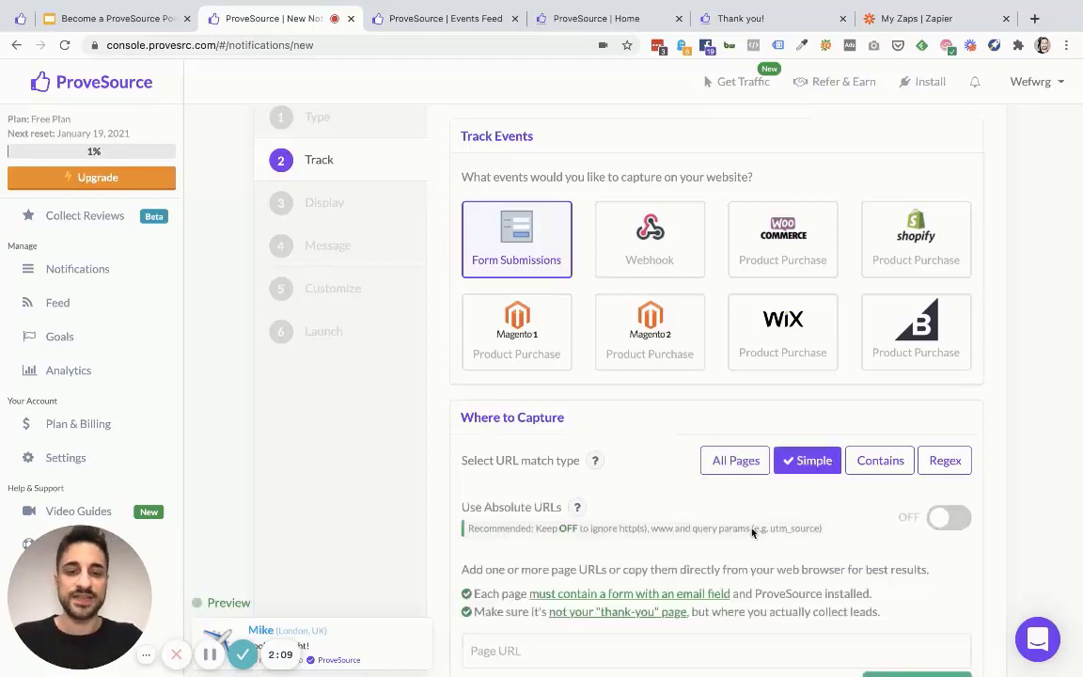
{"action": "left_click", "coordinate": [633, 650]}
{"action": "scroll", "coordinate": [616, 540], "scroll_direction": "down", "scroll_amount": 2}
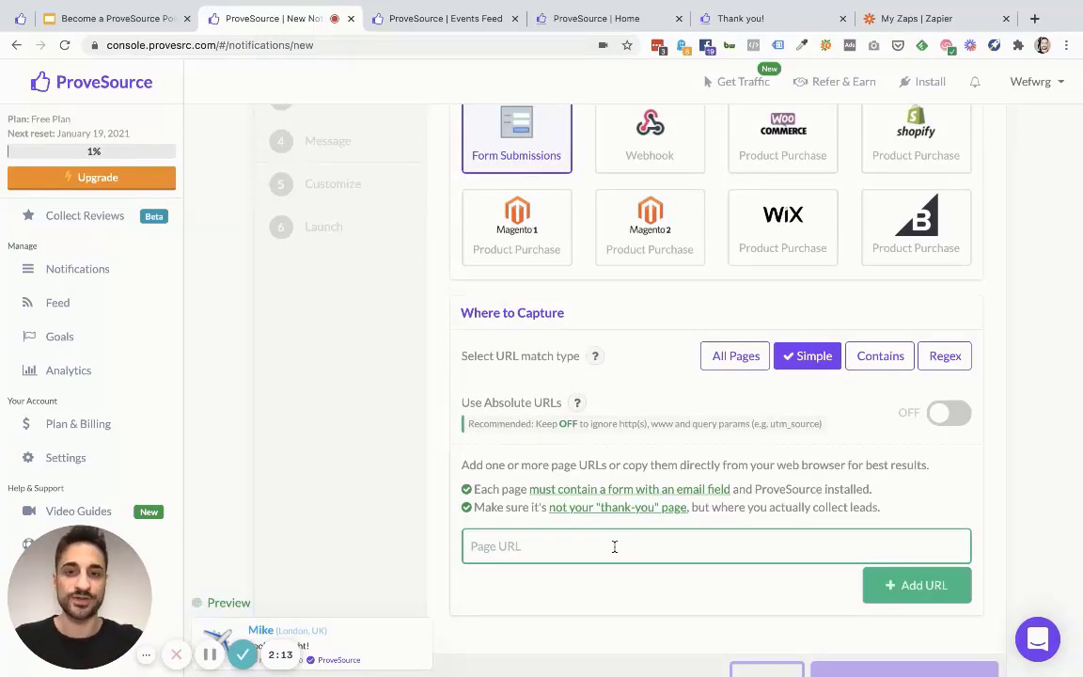
{"action": "left_click", "coordinate": [883, 354]}
{"action": "left_click", "coordinate": [583, 553]}
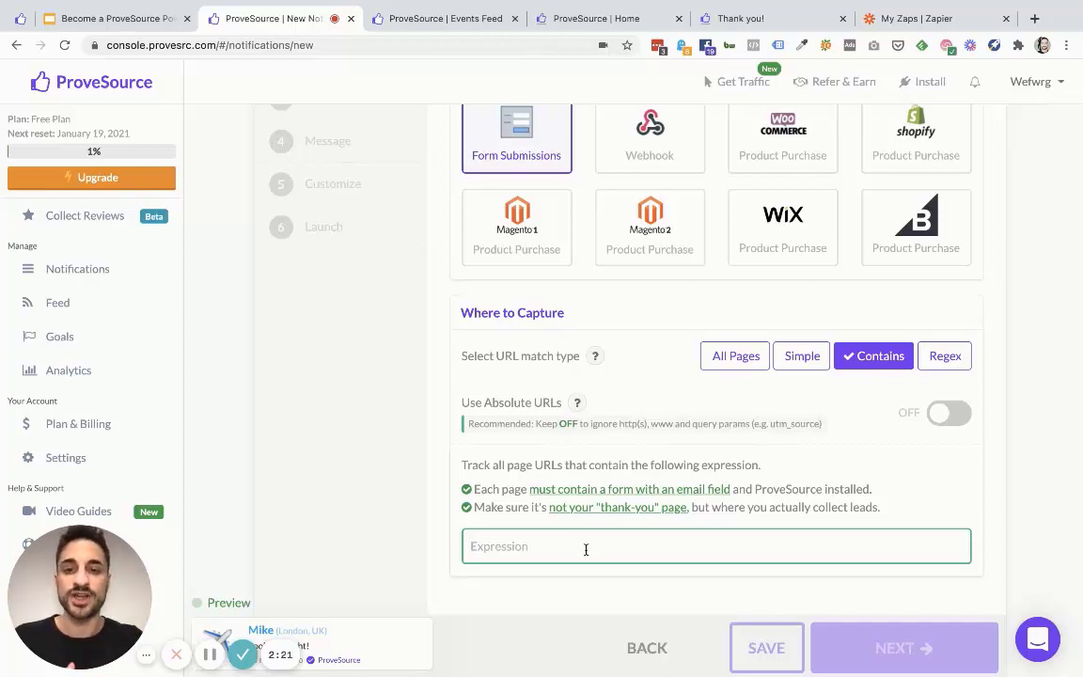
{"action": "left_click", "coordinate": [943, 355]}
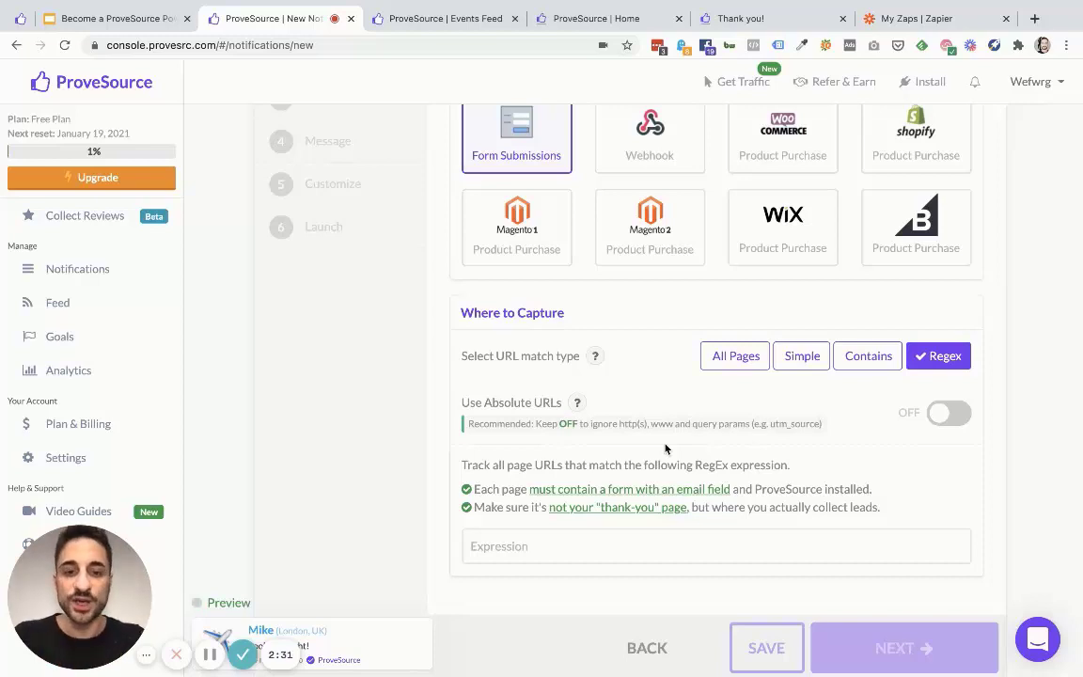
Set the capture location for form submissions to All Pages and save the notification.
{"action": "left_click", "coordinate": [746, 350]}
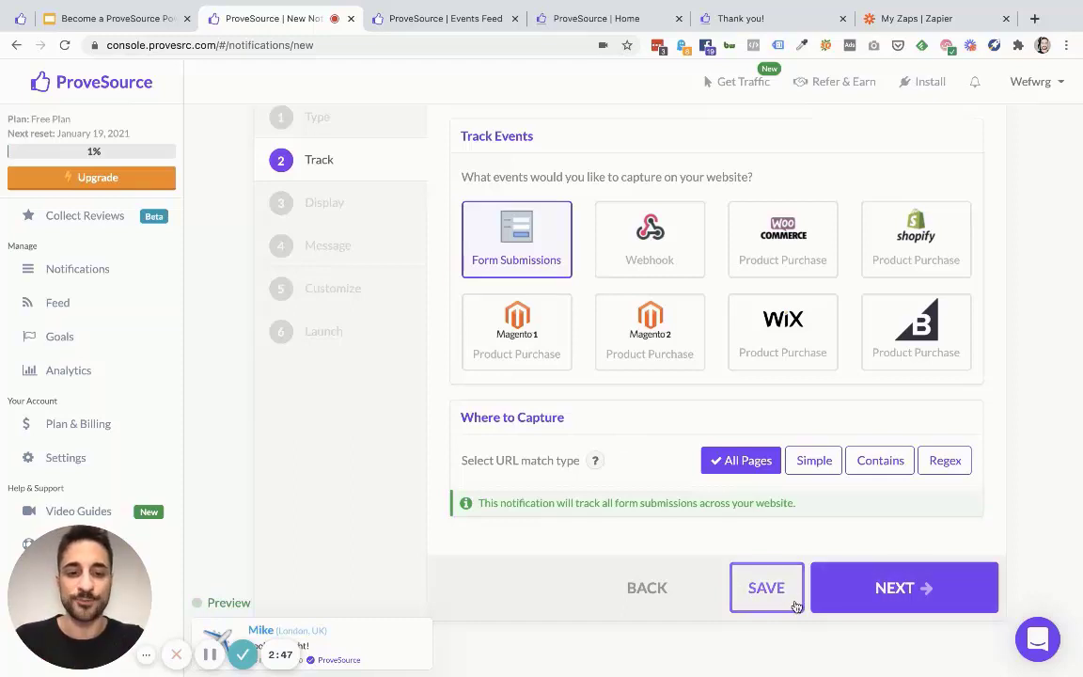
{"action": "left_click", "coordinate": [787, 598]}
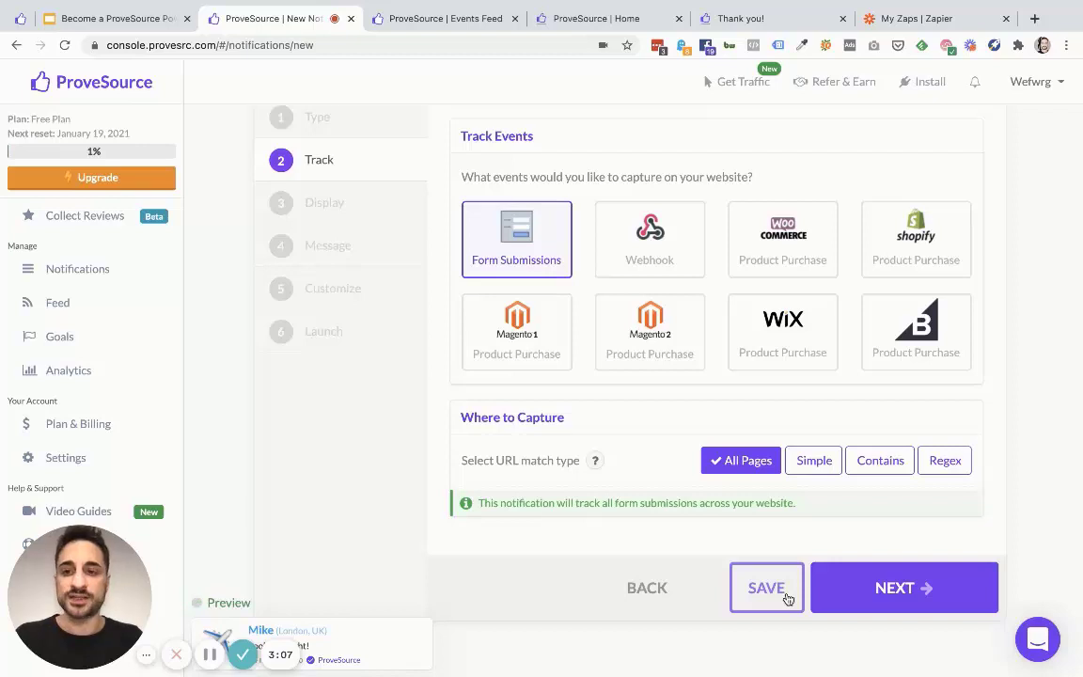
{"action": "left_click", "coordinate": [788, 599]}
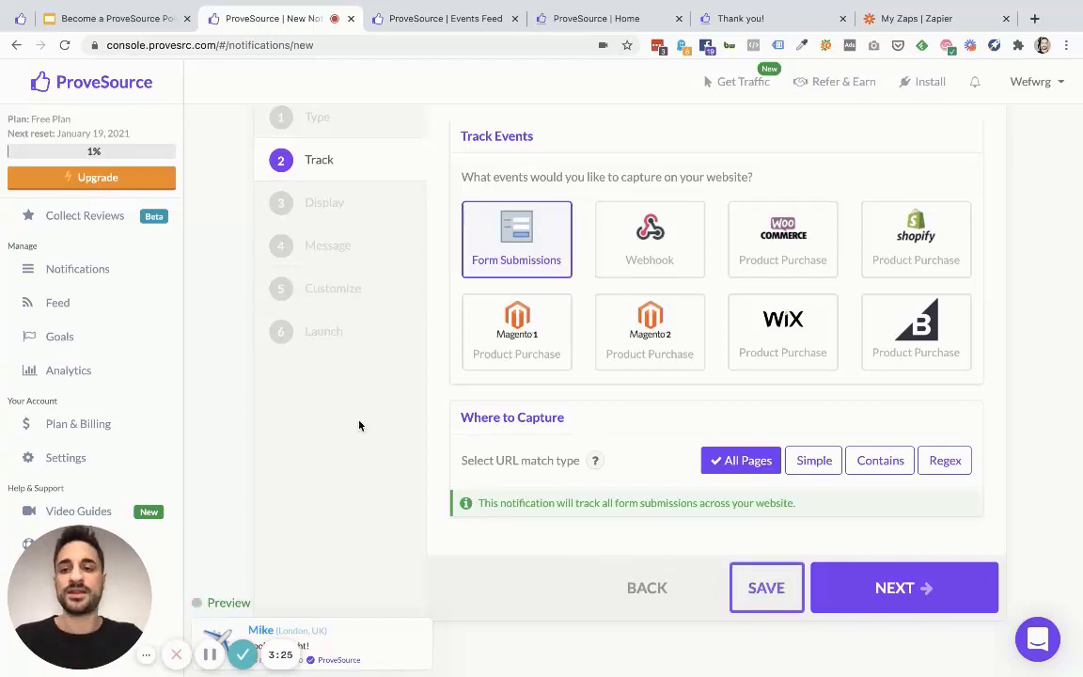
Look through the captured events in the Events Feed and return to the notifications list.
{"action": "left_click", "coordinate": [137, 310]}
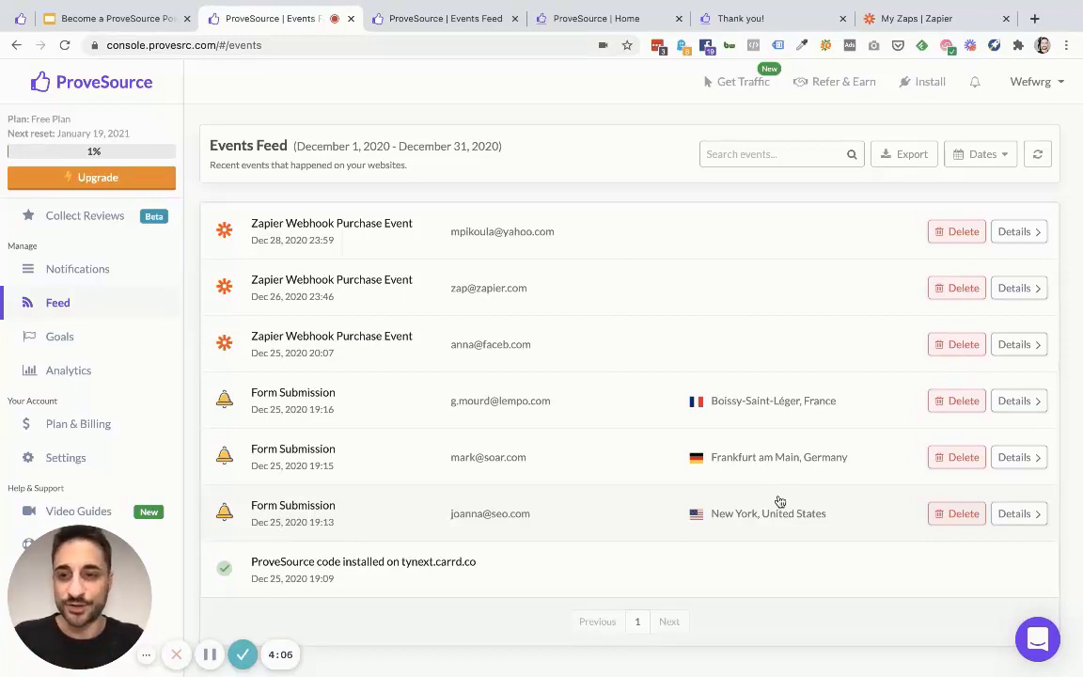
{"action": "left_click", "coordinate": [174, 273]}
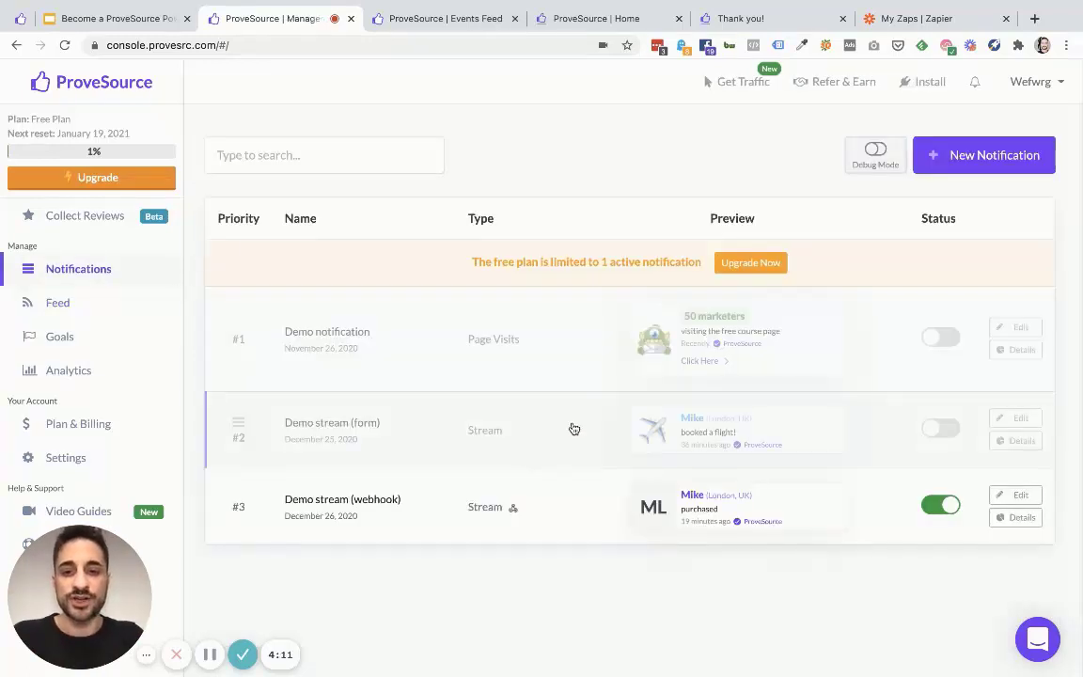
Reopen the Demo stream (form) notification and go to its Display settings.
{"action": "left_click", "coordinate": [573, 428]}
{"action": "left_click", "coordinate": [951, 92]}
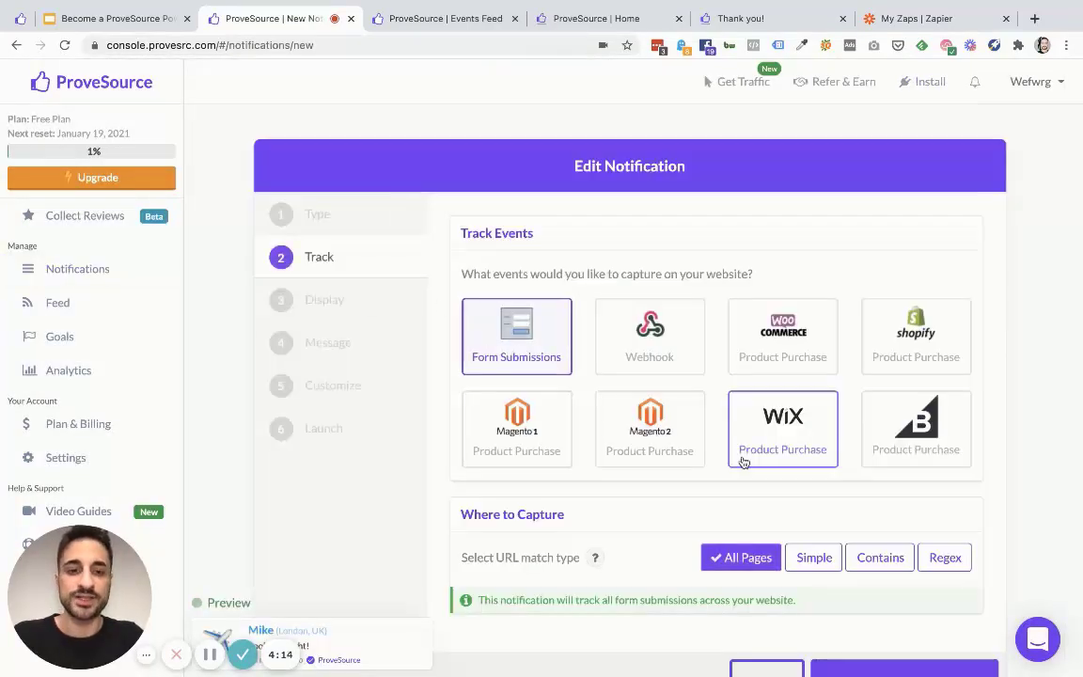
{"action": "scroll", "coordinate": [744, 463], "scroll_direction": "down", "scroll_amount": 3}
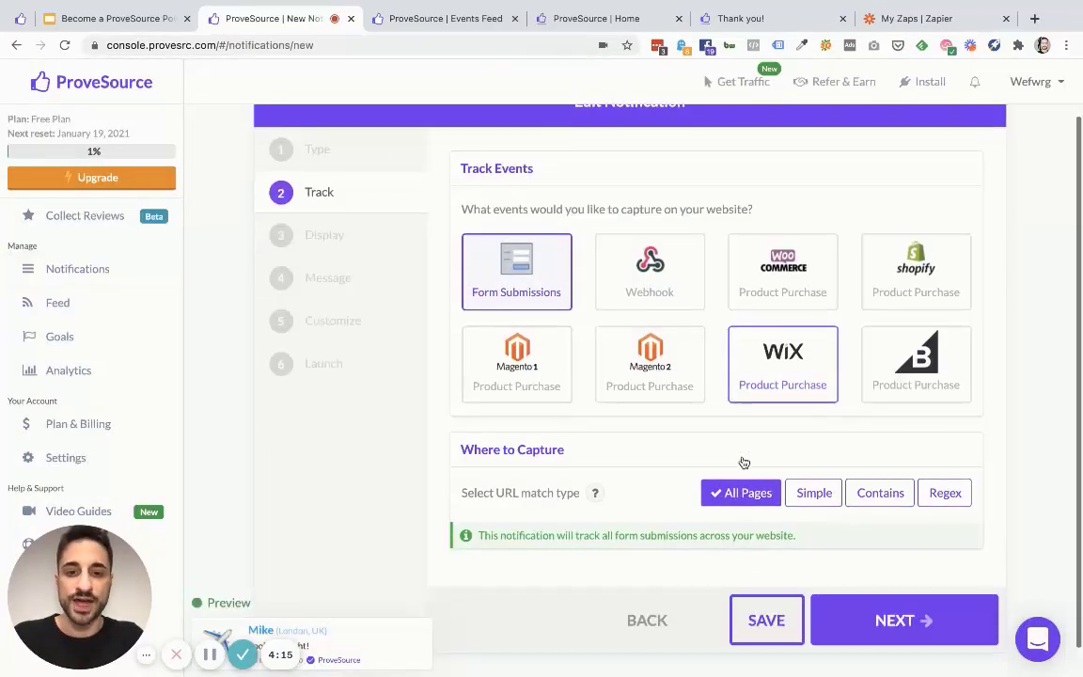
{"action": "left_click", "coordinate": [335, 231]}
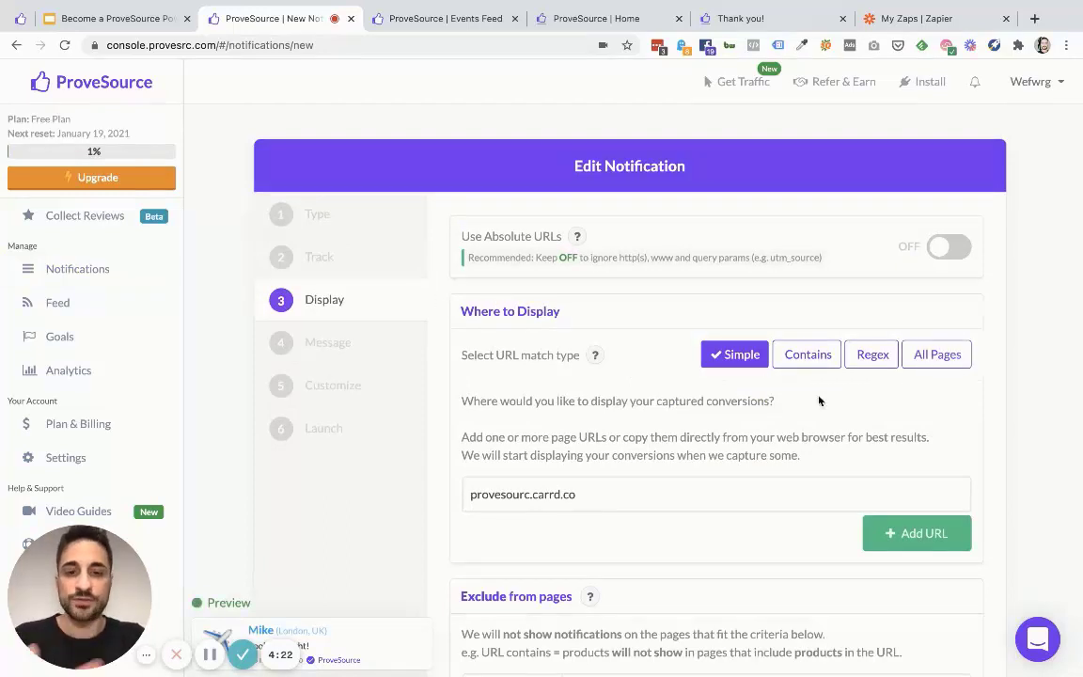
{"action": "scroll", "coordinate": [803, 417], "scroll_direction": "down", "scroll_amount": 1}
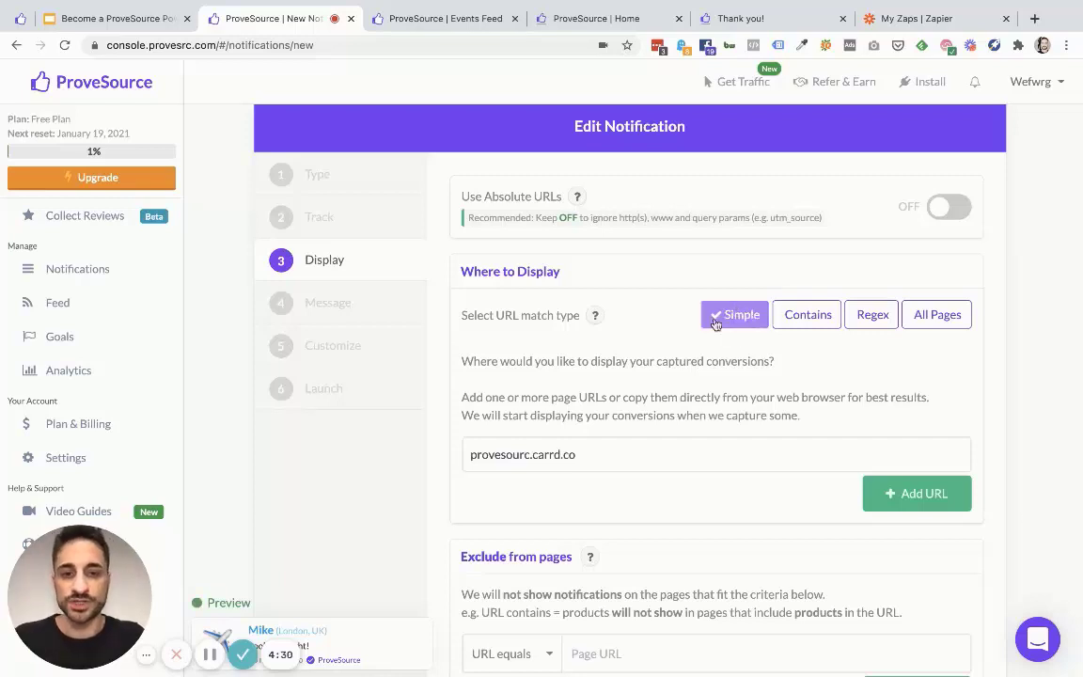
{"action": "left_click", "coordinate": [638, 455]}
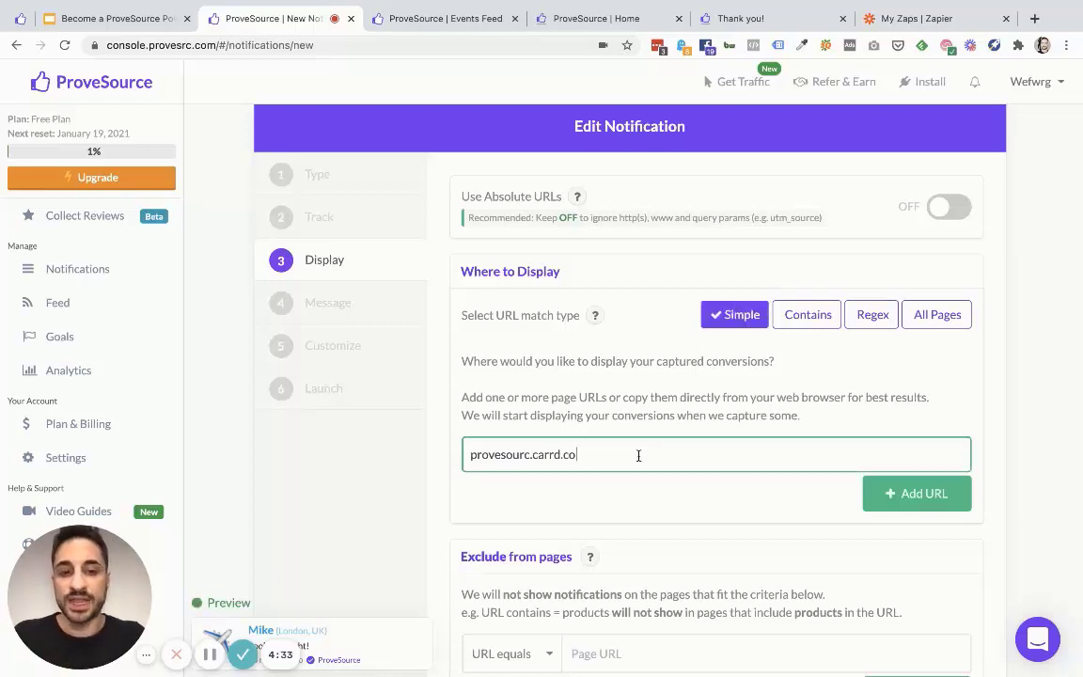
{"action": "key", "text": "BackSpace"}
{"action": "key", "text": "BackSpace"}
{"action": "key", "text": "BackSpace"}
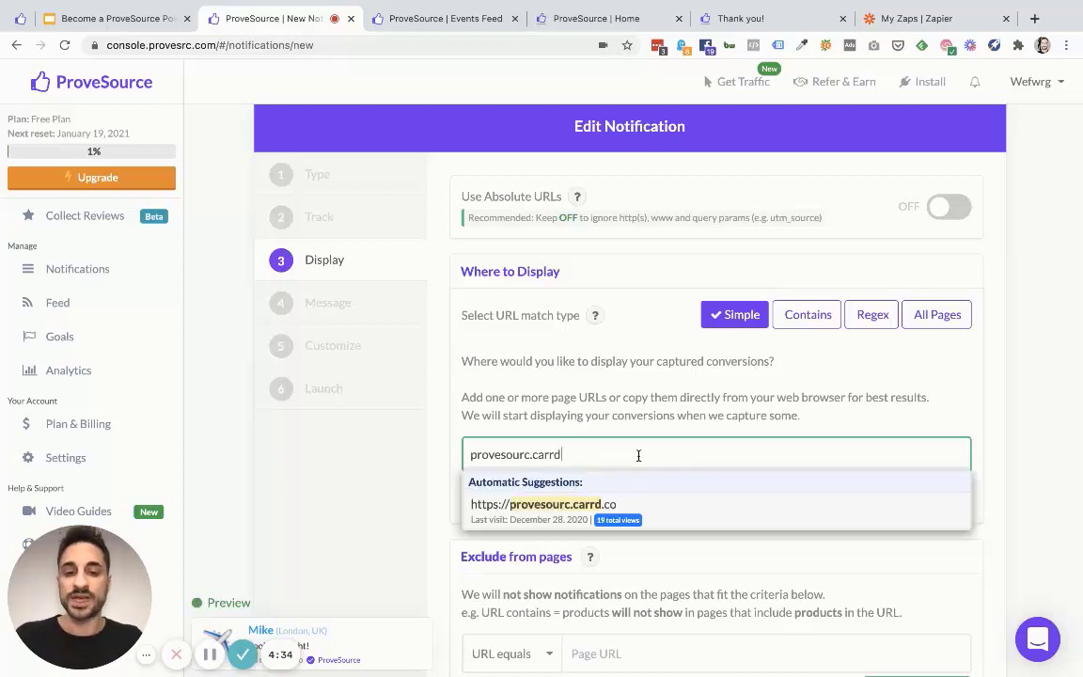
{"action": "left_click", "coordinate": [656, 516]}
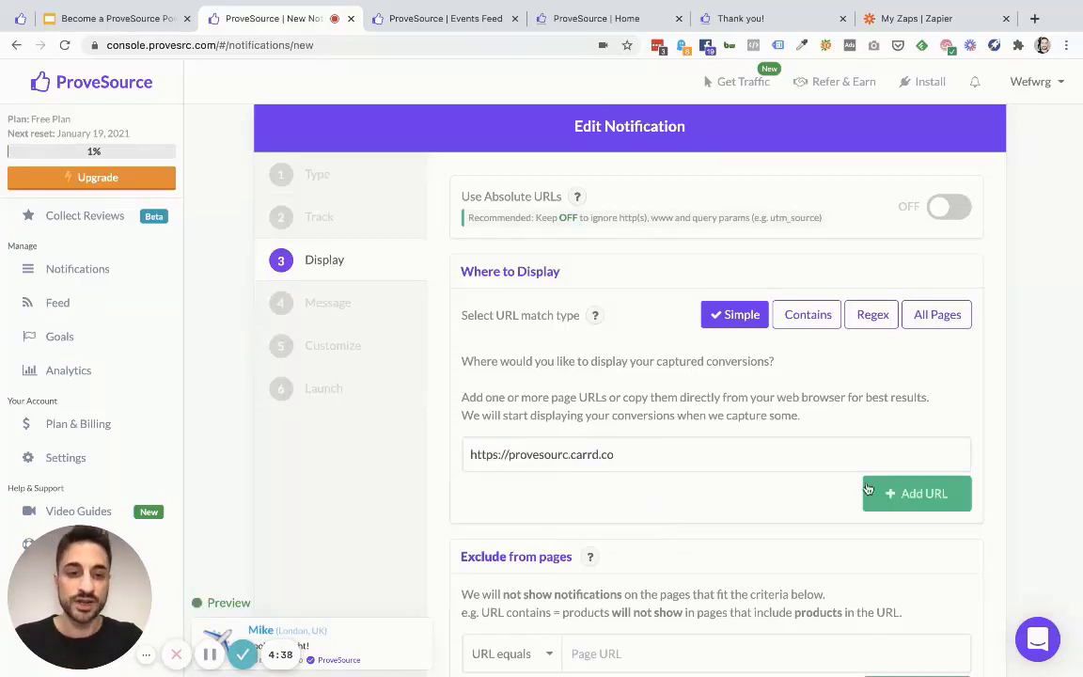
{"action": "left_click", "coordinate": [867, 488]}
{"action": "left_click", "coordinate": [637, 493]}
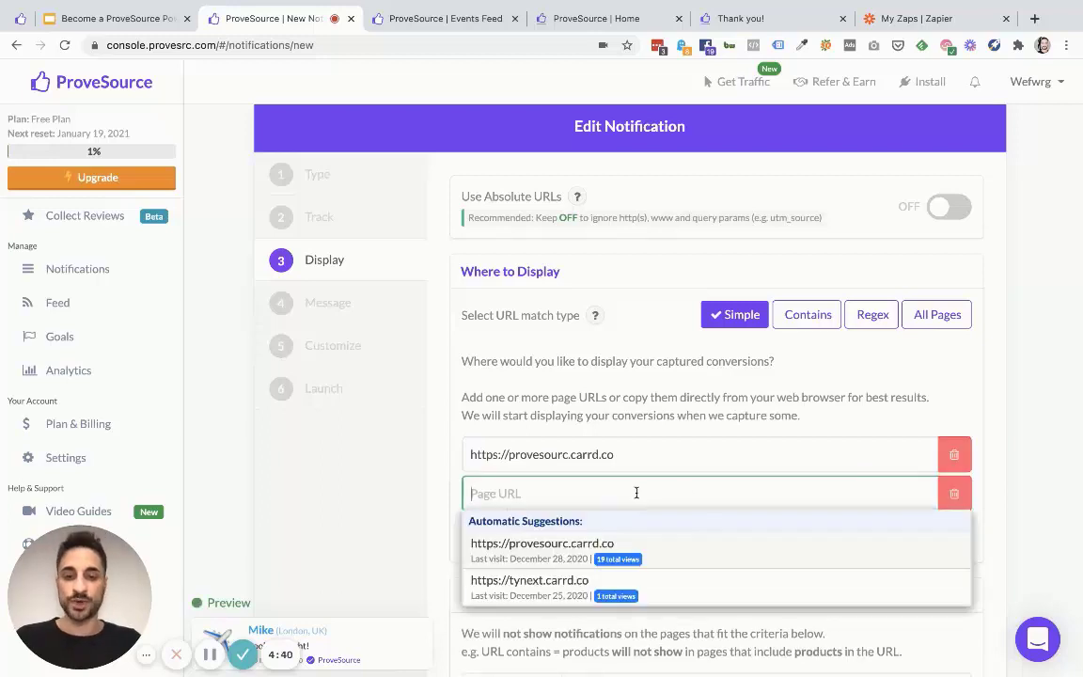
{"action": "left_click", "coordinate": [561, 582]}
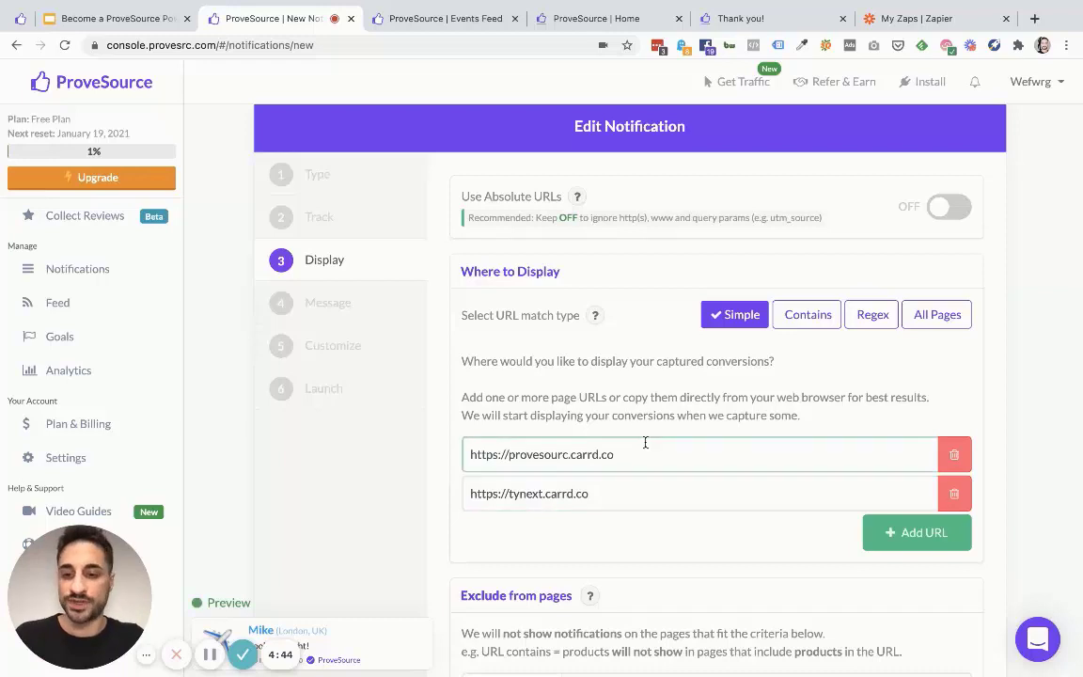
{"action": "left_click", "coordinate": [952, 493]}
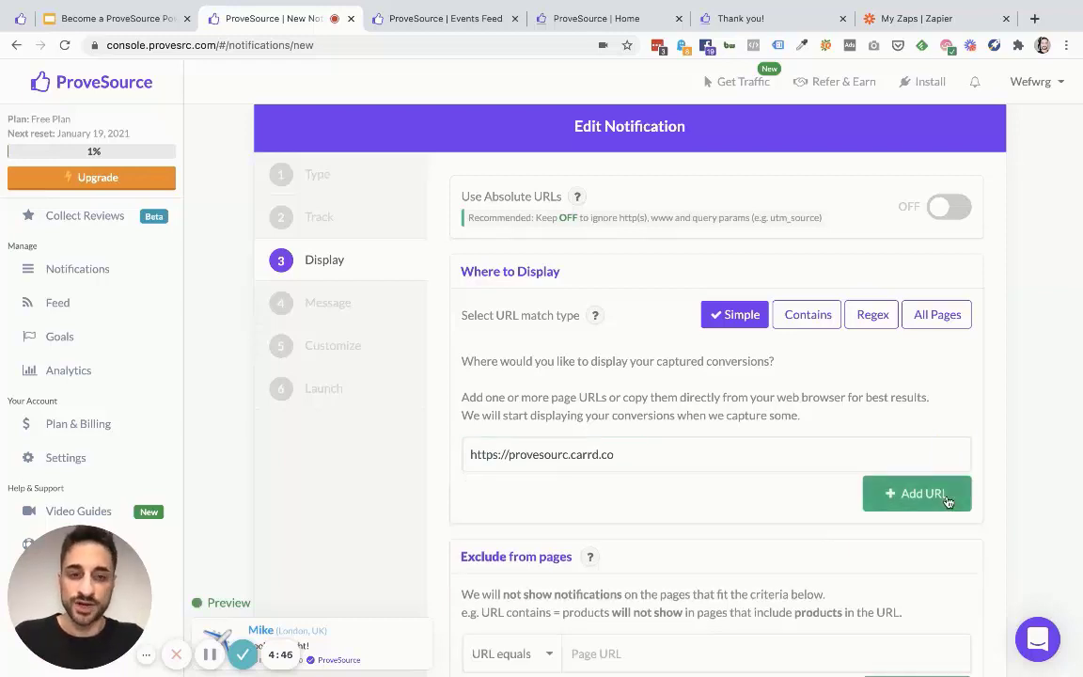
Match display URLs by Contains with the expression "services", and try the Regex match type.
{"action": "left_click", "coordinate": [806, 316]}
{"action": "left_click", "coordinate": [642, 425]}
{"action": "triple_click", "coordinate": [642, 425]}
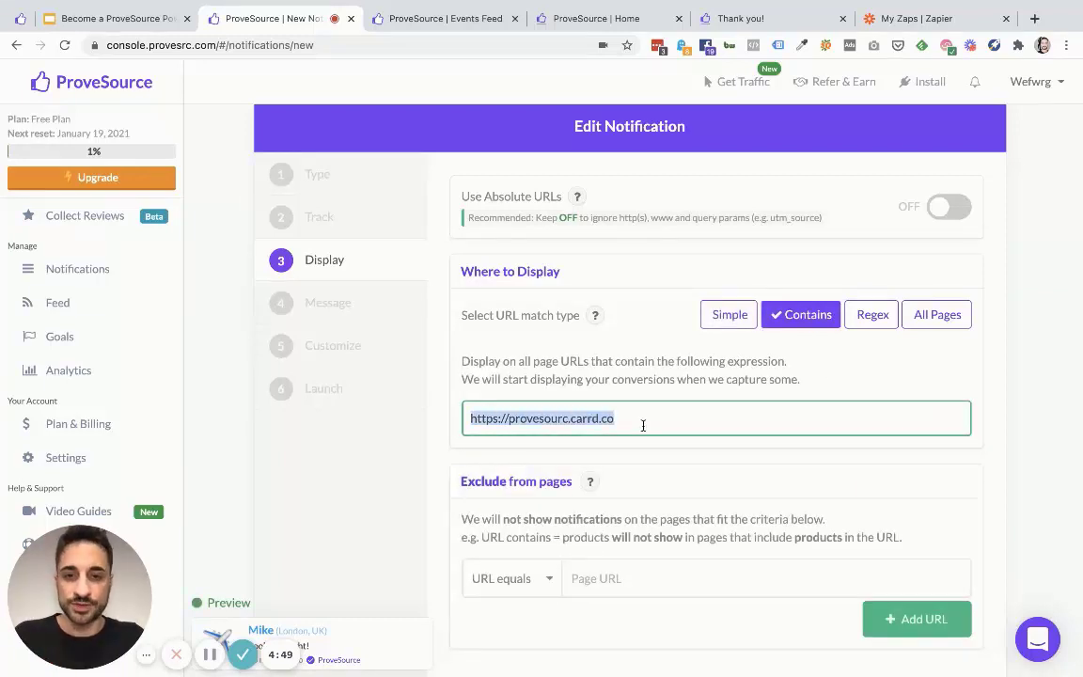
{"action": "key", "text": "BackSpace"}
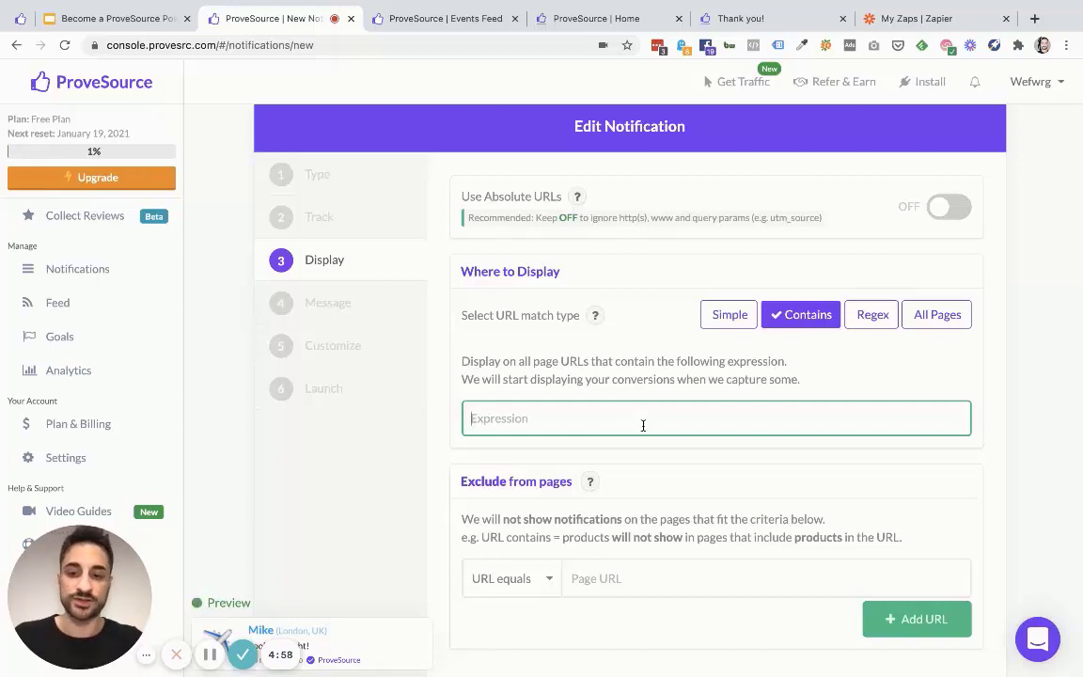
{"action": "type", "text": "serv"}
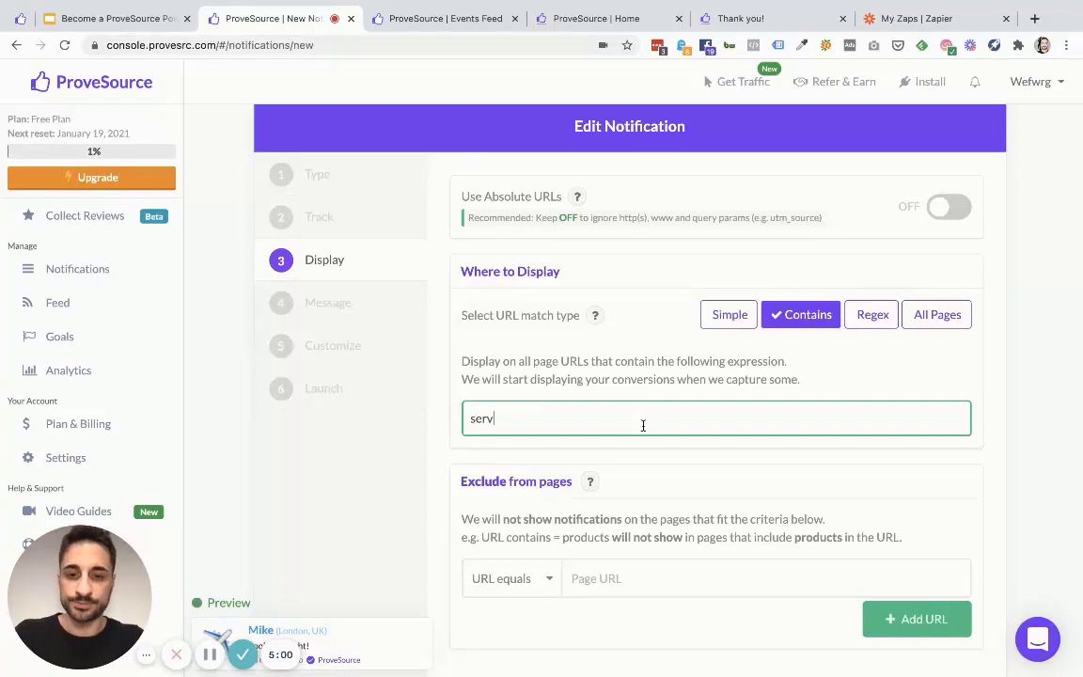
{"action": "type", "text": "ices"}
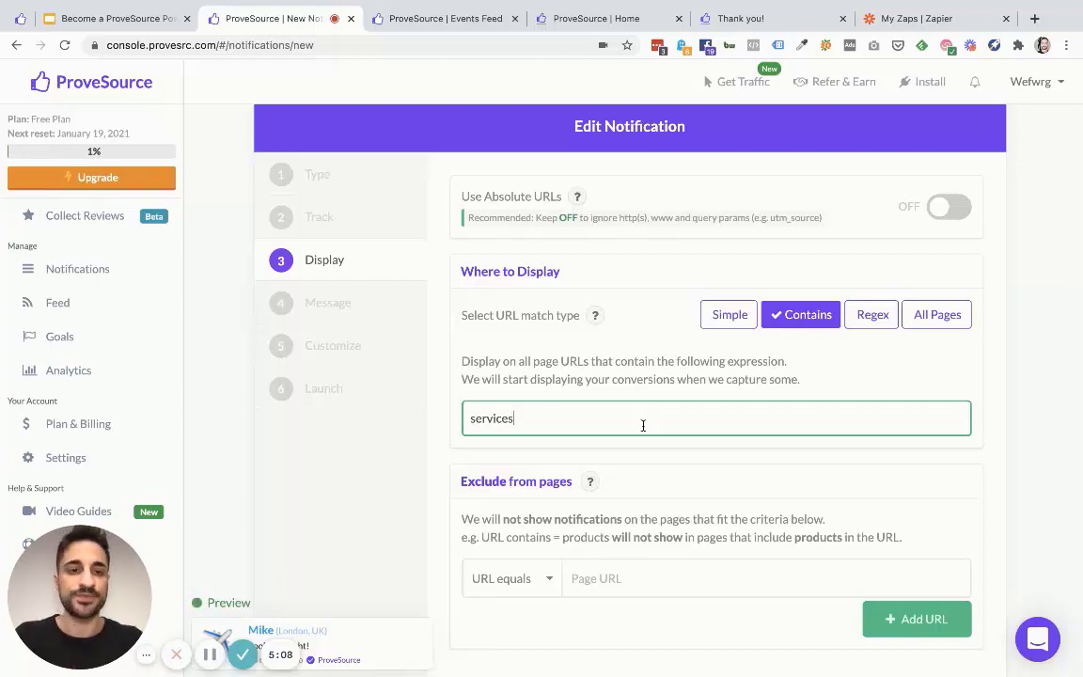
{"action": "left_click", "coordinate": [872, 315]}
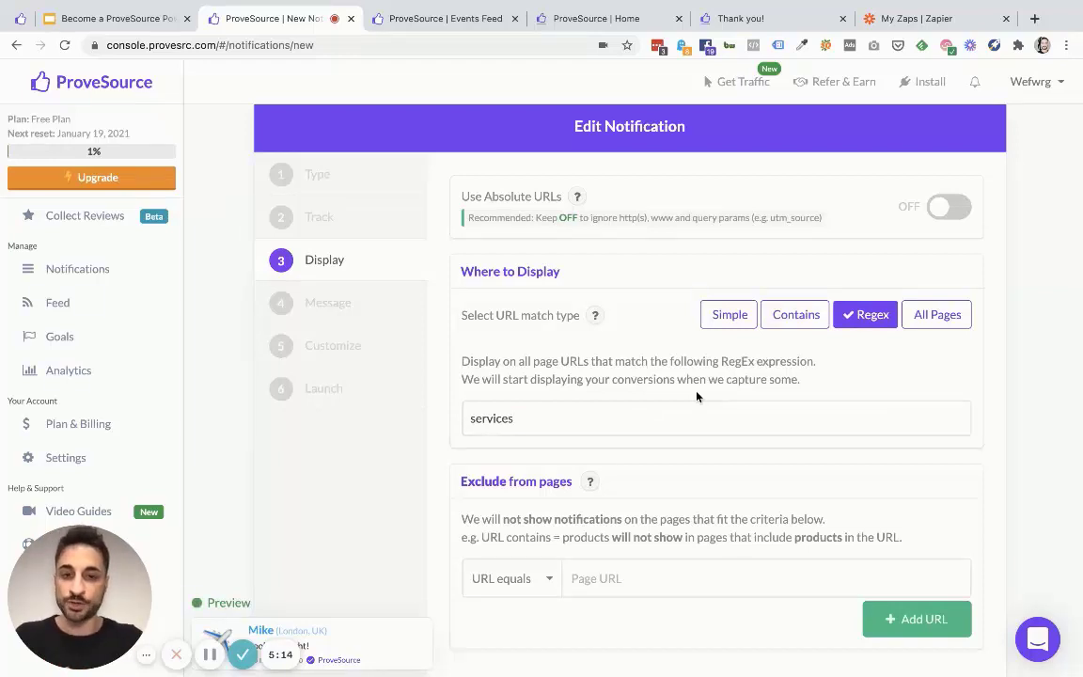
Display the notification on All Pages and exclude pages whose URL contains "thank-you".
{"action": "left_click", "coordinate": [924, 314]}
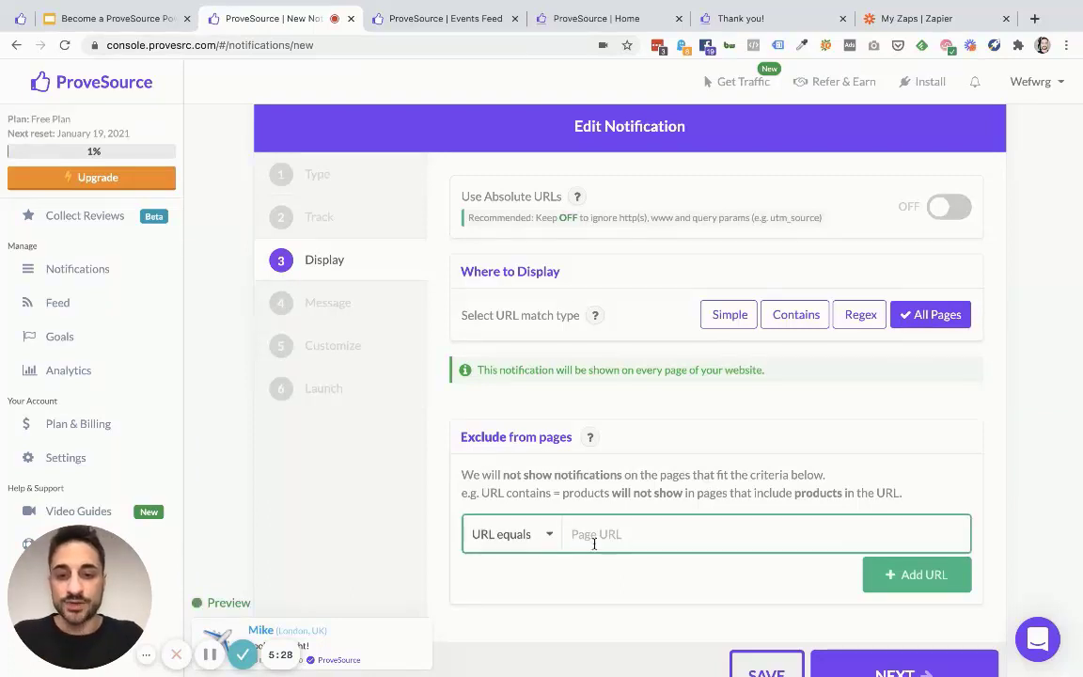
{"action": "left_click", "coordinate": [544, 535]}
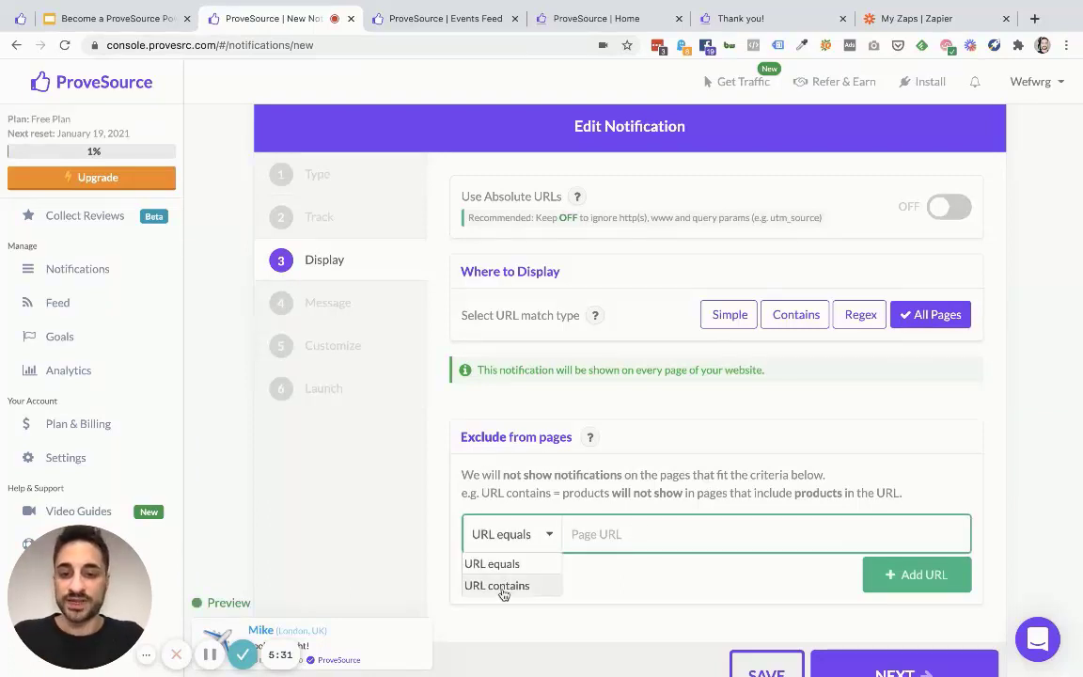
{"action": "left_click", "coordinate": [502, 586]}
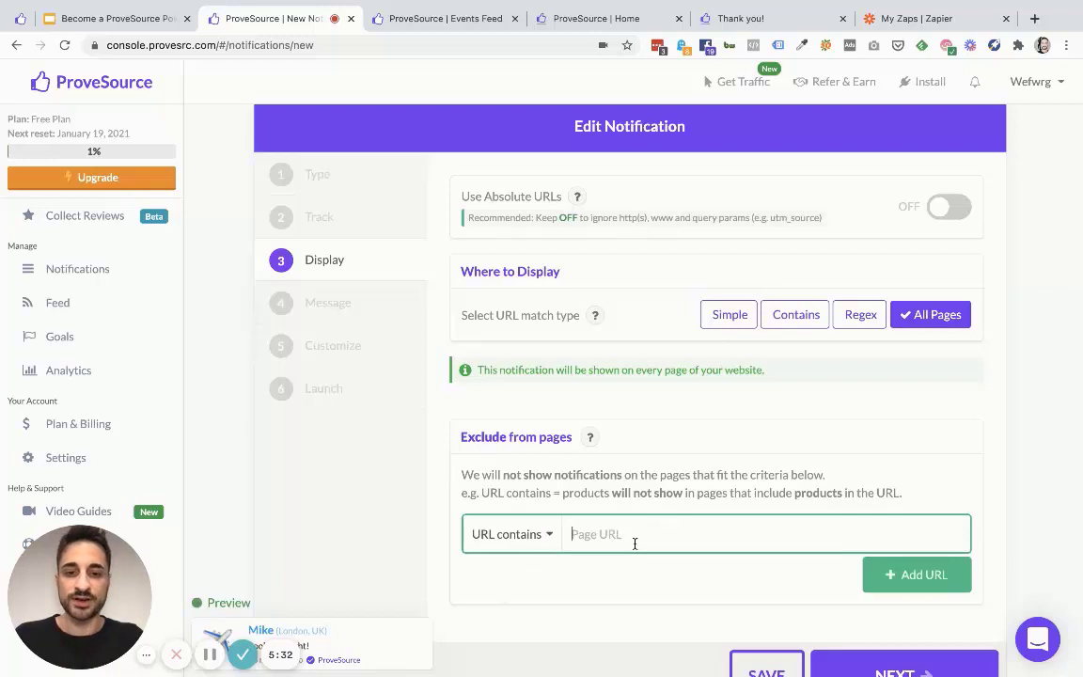
{"action": "type", "text": "thank-you"}
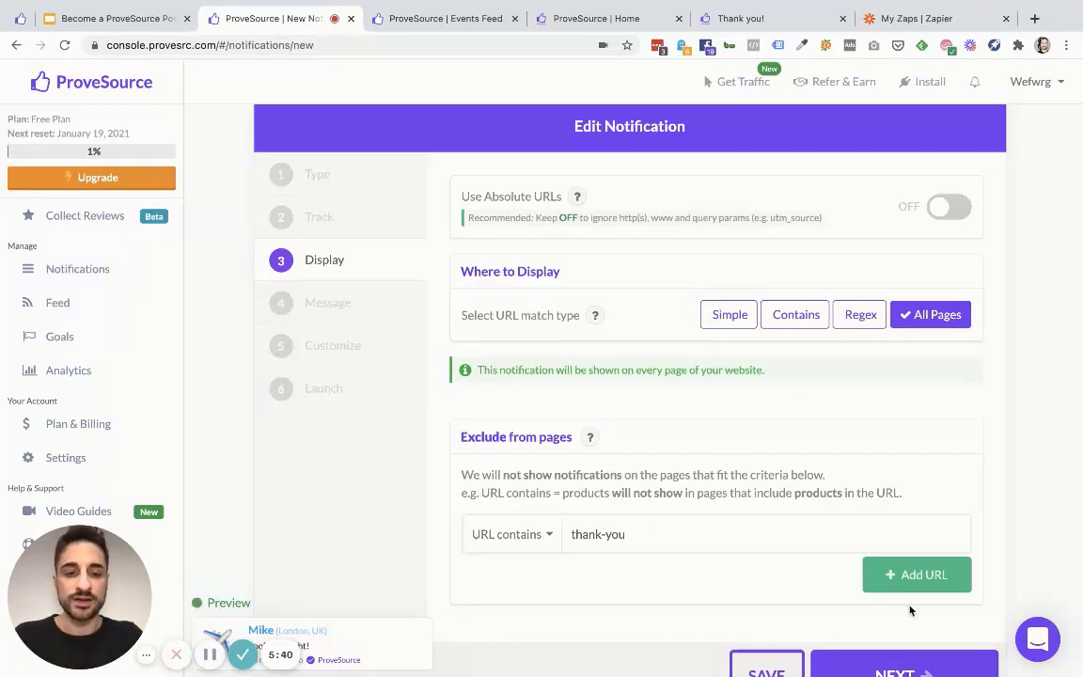
Add another exclusion URL row, remove it, and save the notification's display settings.
{"action": "left_click", "coordinate": [916, 577]}
{"action": "left_click", "coordinate": [955, 576]}
{"action": "scroll", "coordinate": [818, 569], "scroll_direction": "down", "scroll_amount": 2}
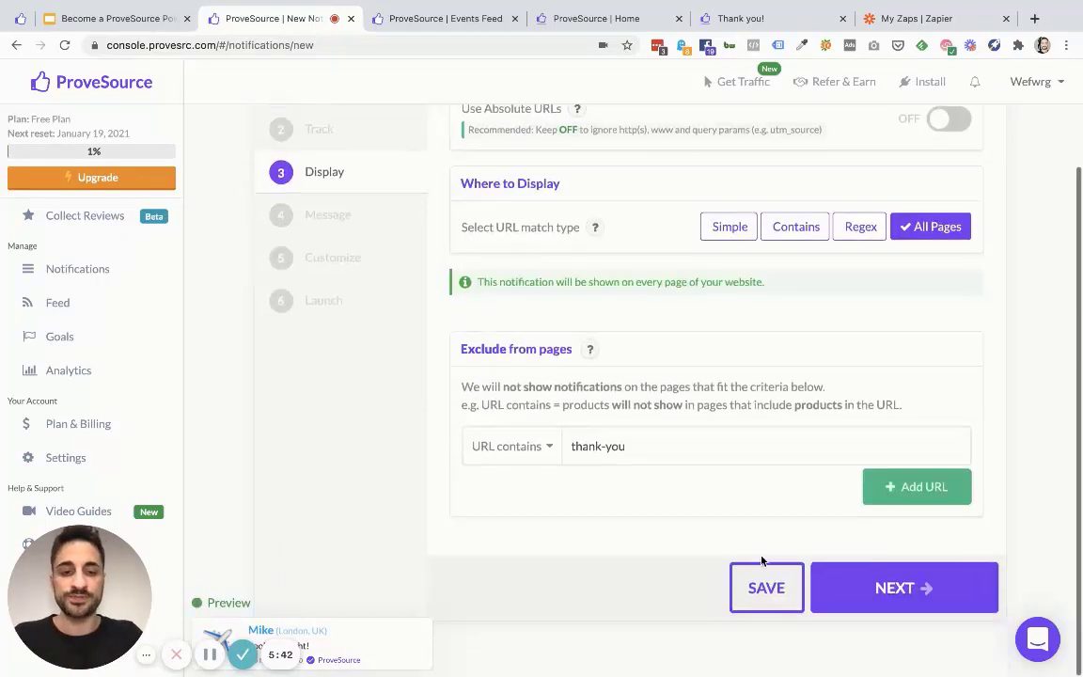
{"action": "left_click", "coordinate": [766, 588]}
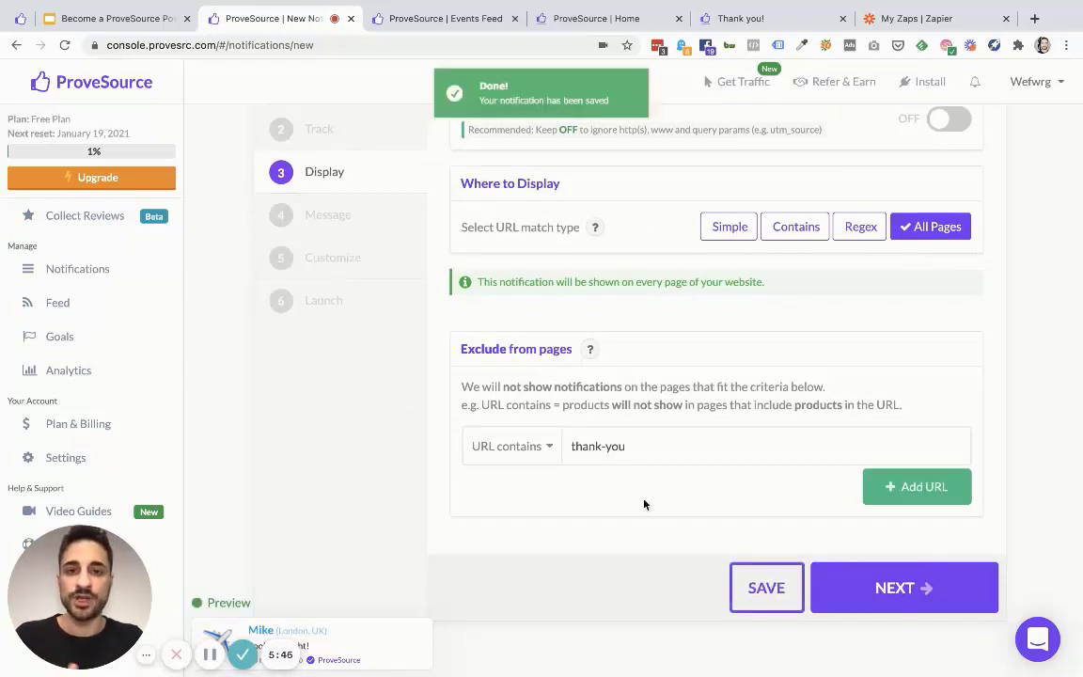
Open the Conversion Goals overview.
{"action": "scroll", "coordinate": [664, 443], "scroll_direction": "up", "scroll_amount": 2}
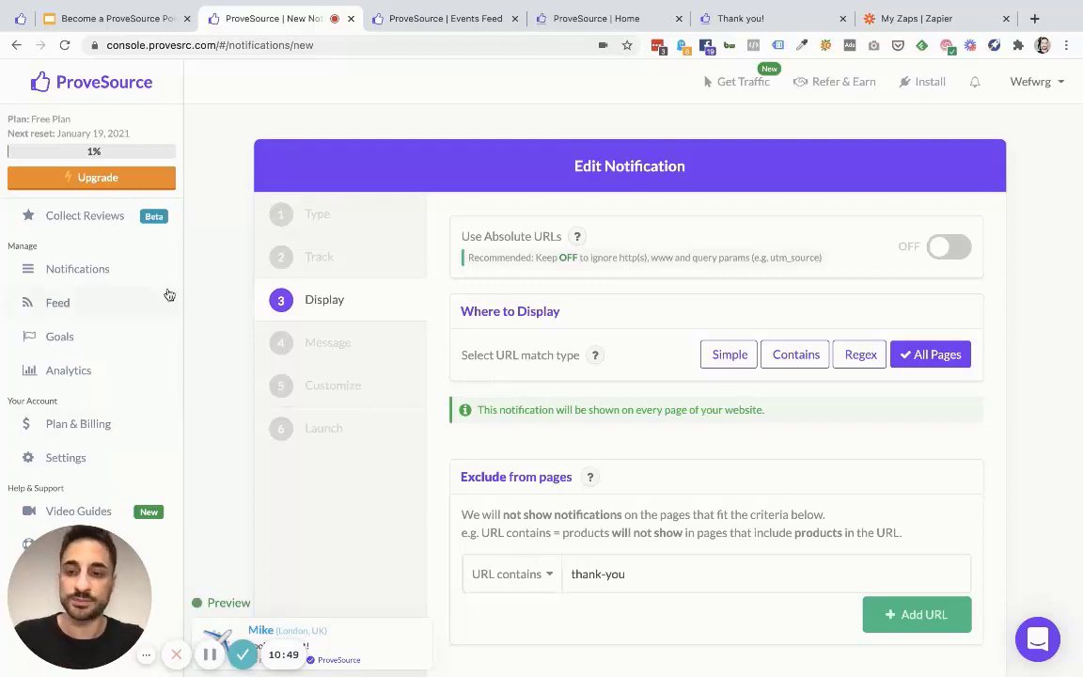
{"action": "left_click", "coordinate": [81, 340]}
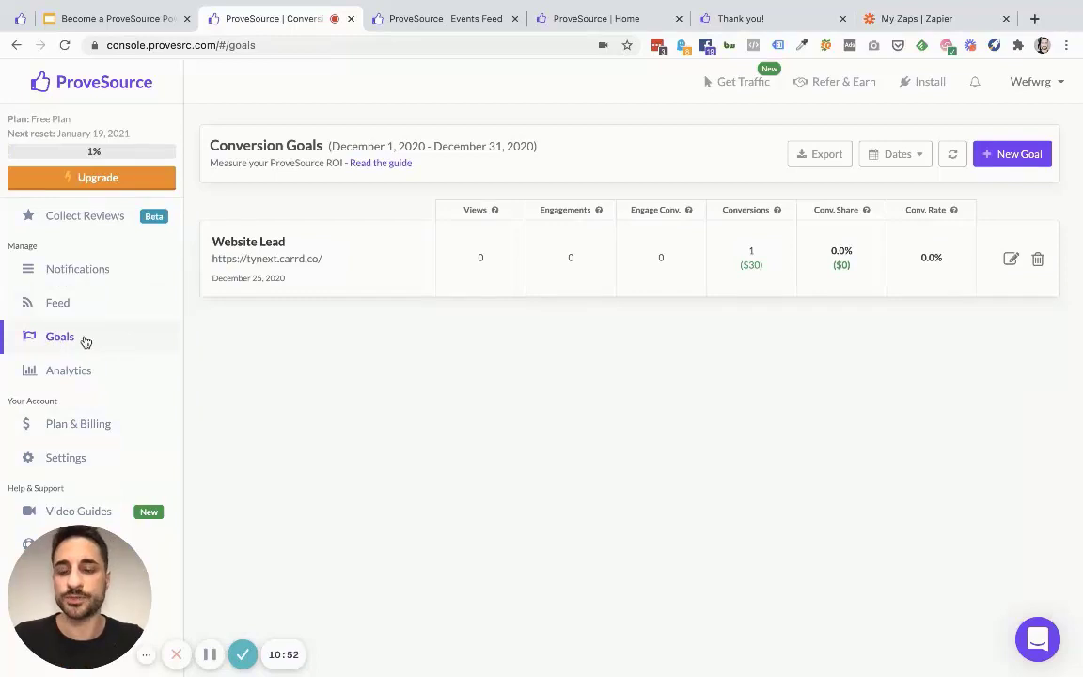
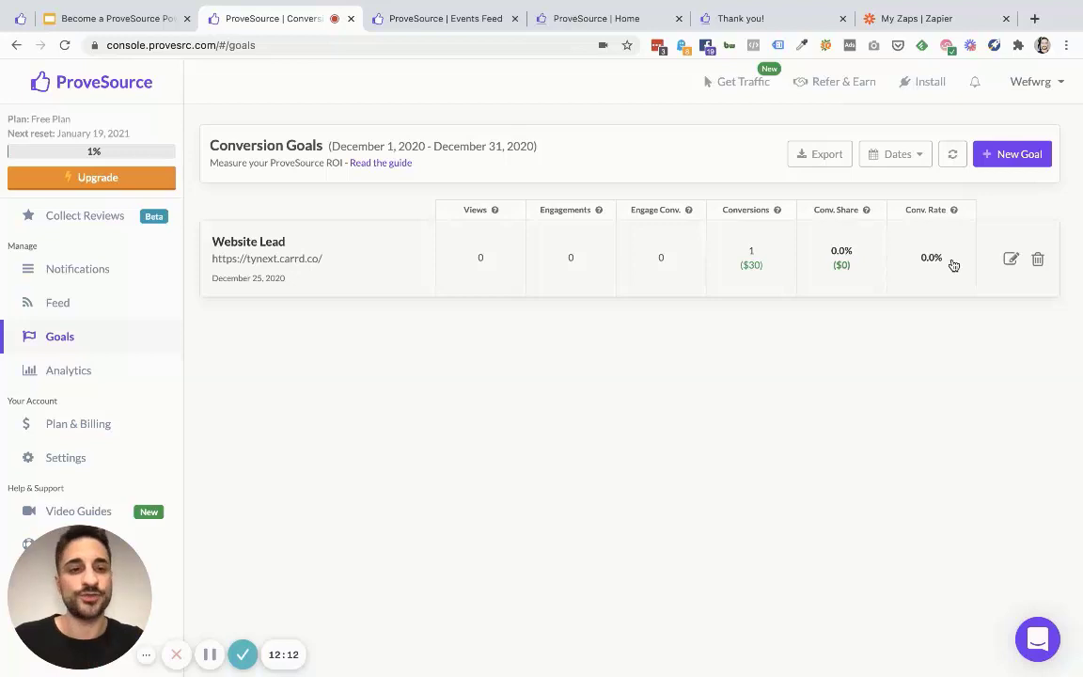
Start a new conversion goal, try the names "Shopify sales" and "Product lead", and settle on "Signup".
{"action": "left_click", "coordinate": [1015, 155]}
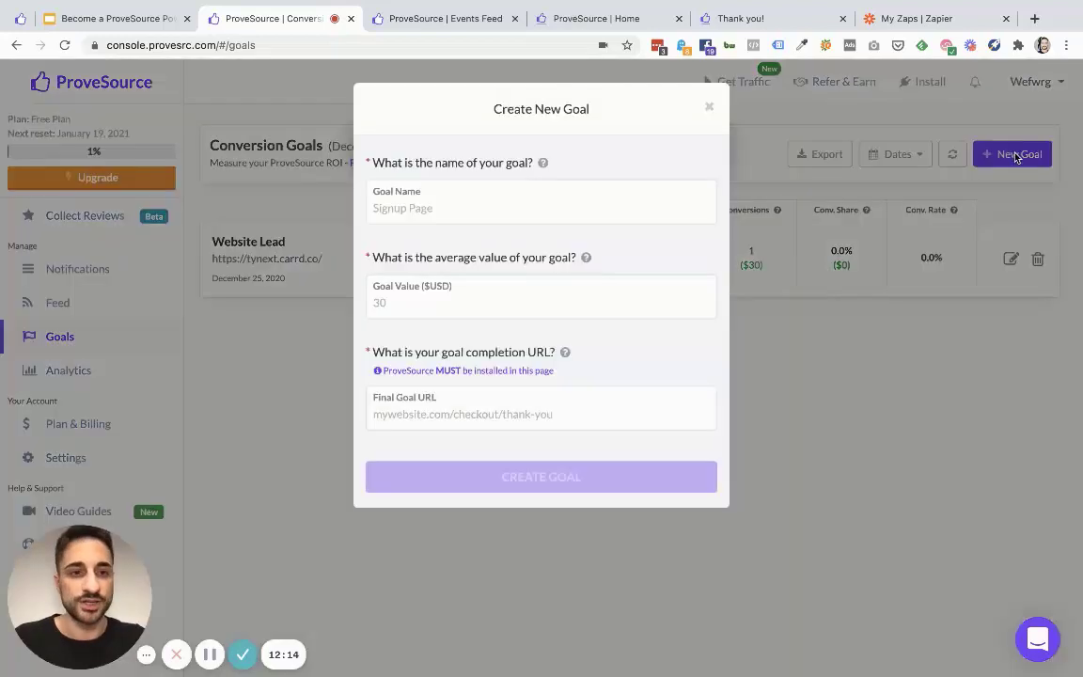
{"action": "left_click", "coordinate": [449, 194]}
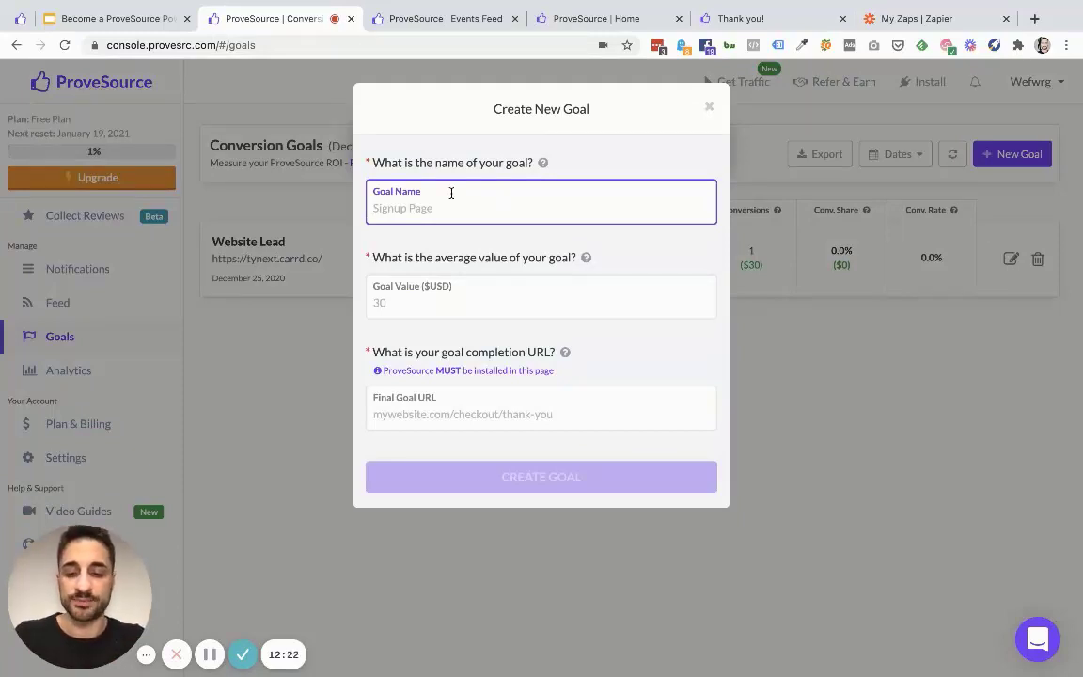
{"action": "type", "text": "Shopify"}
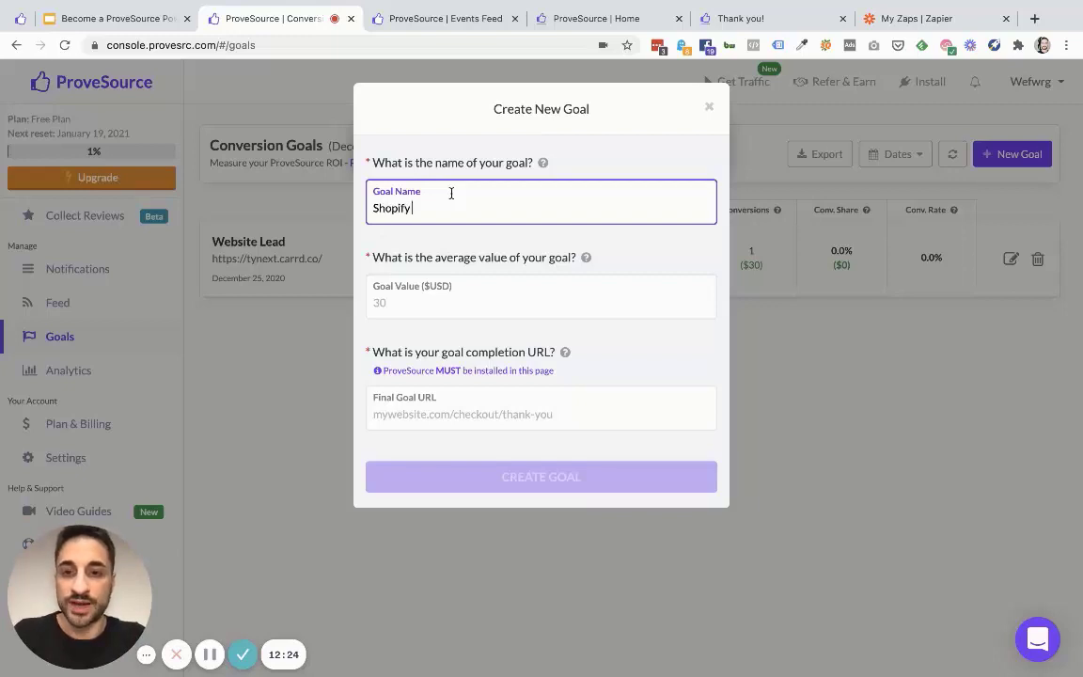
{"action": "type", "text": " sales"}
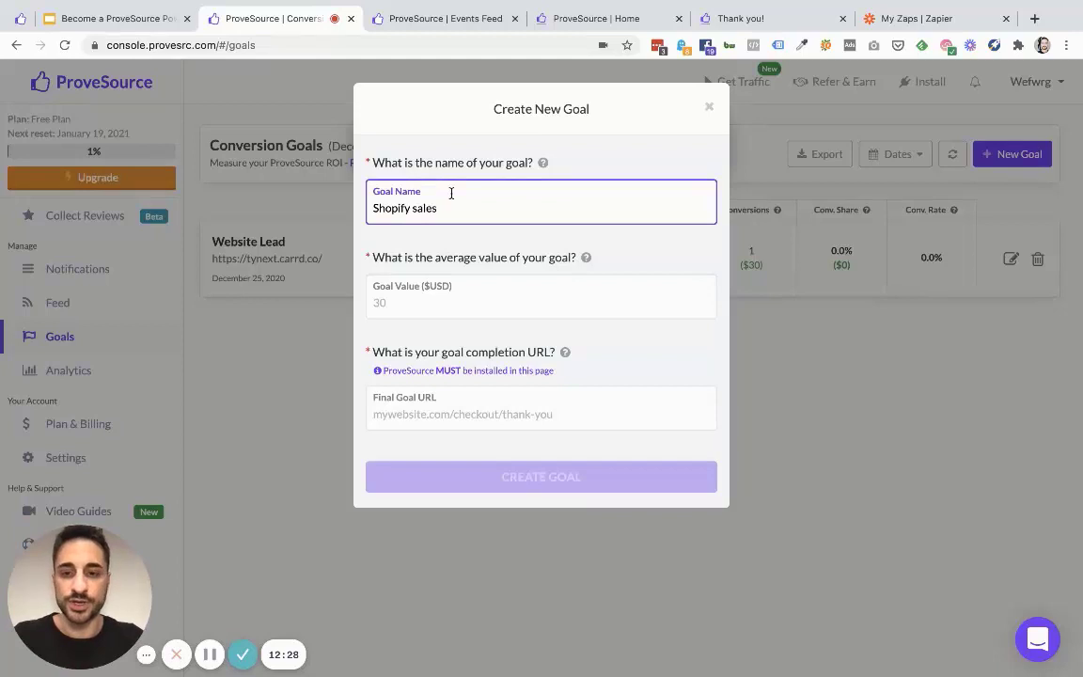
{"action": "key", "text": "super+a"}
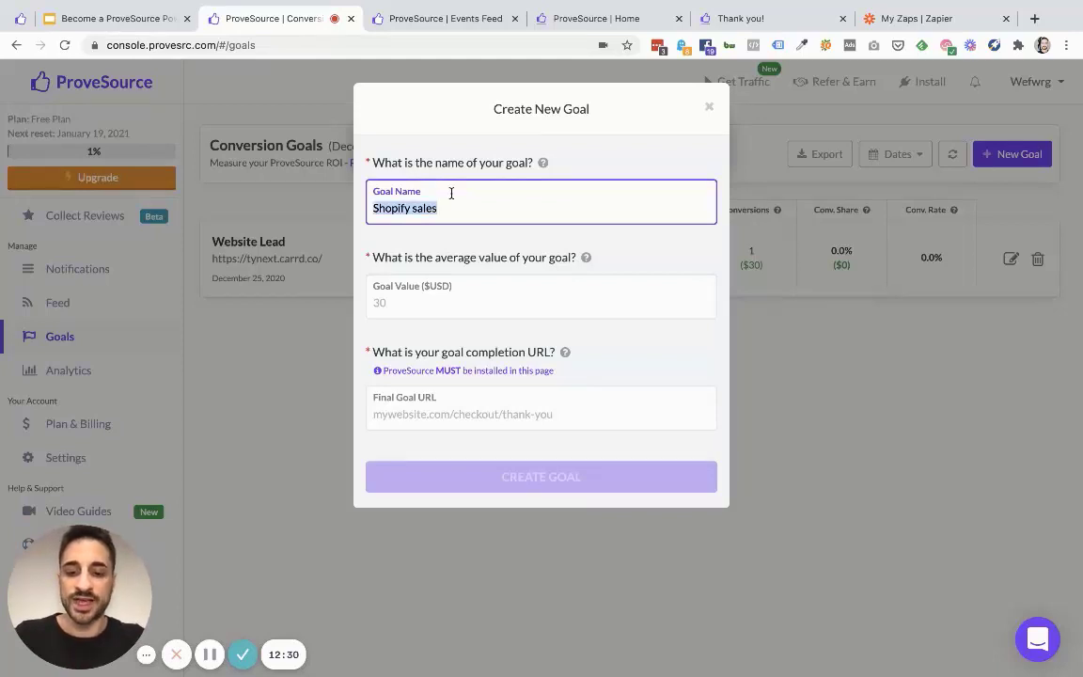
{"action": "type", "text": "Product lead"}
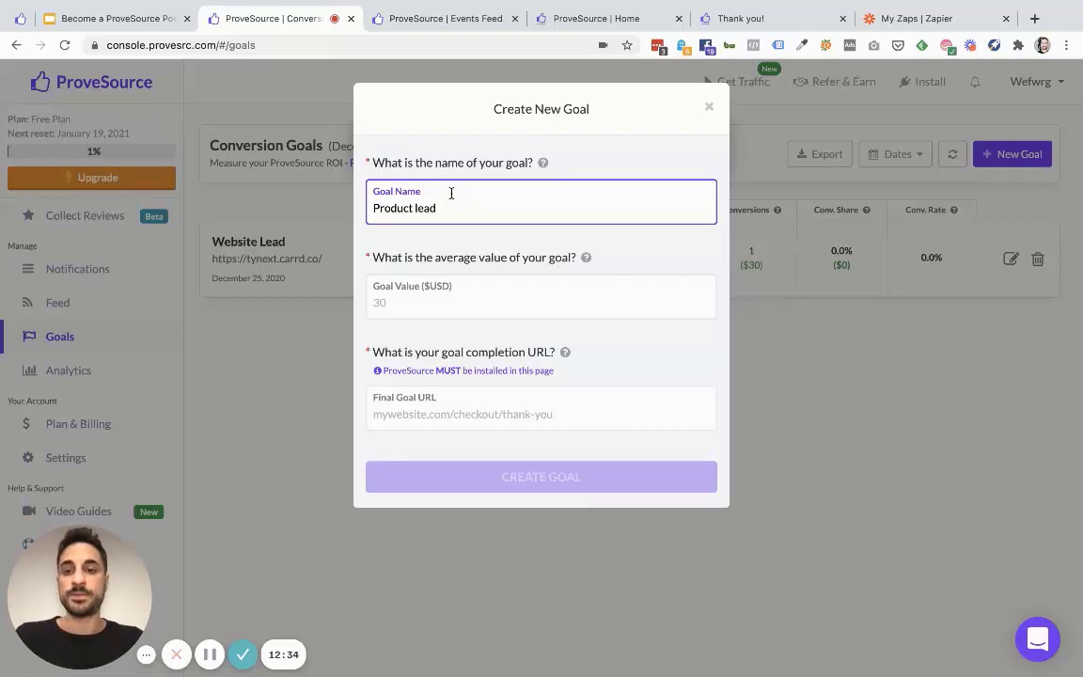
{"action": "key", "text": "super+a"}
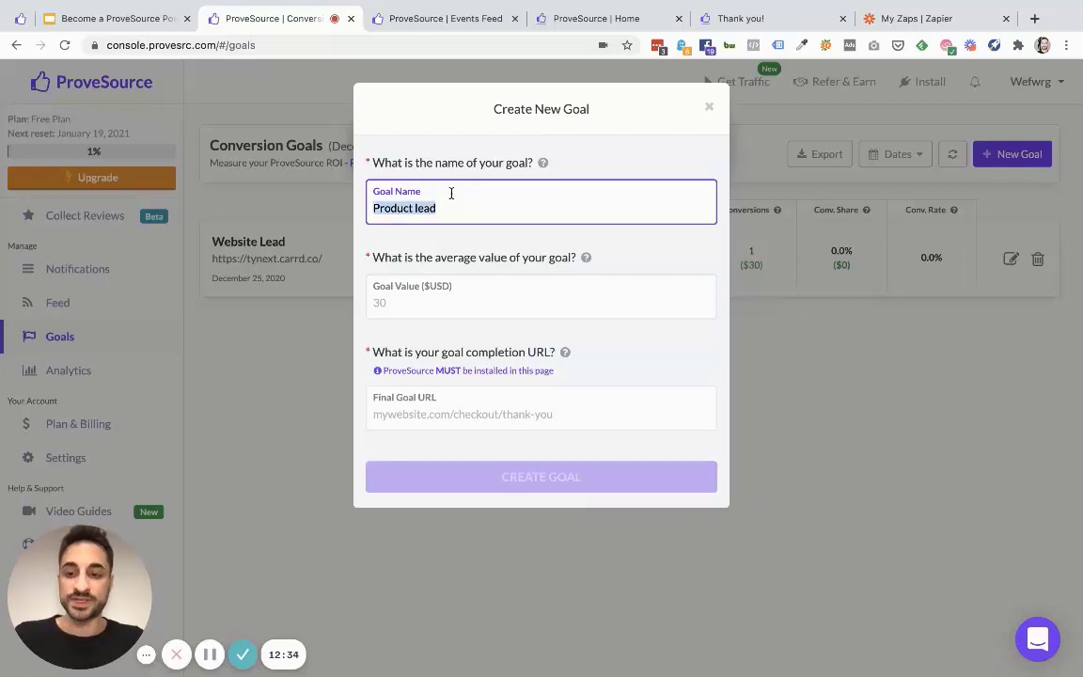
{"action": "type", "text": "Signup"}
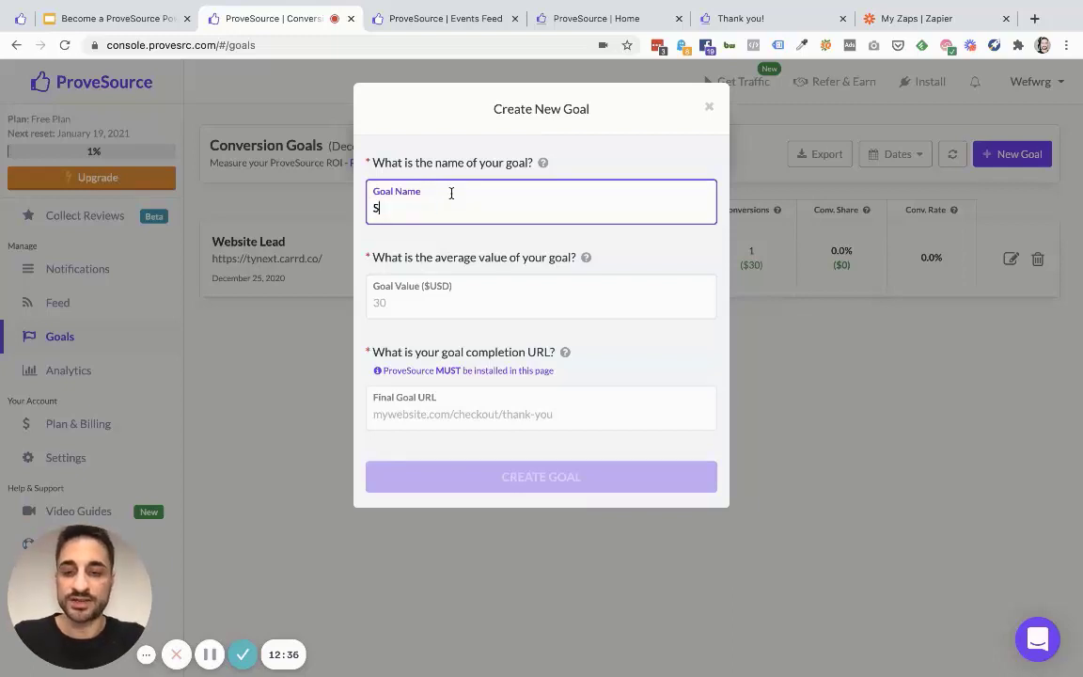
Enter 30 as the goal's average value in USD, and replace it with 250.
{"action": "key", "text": "Tab"}
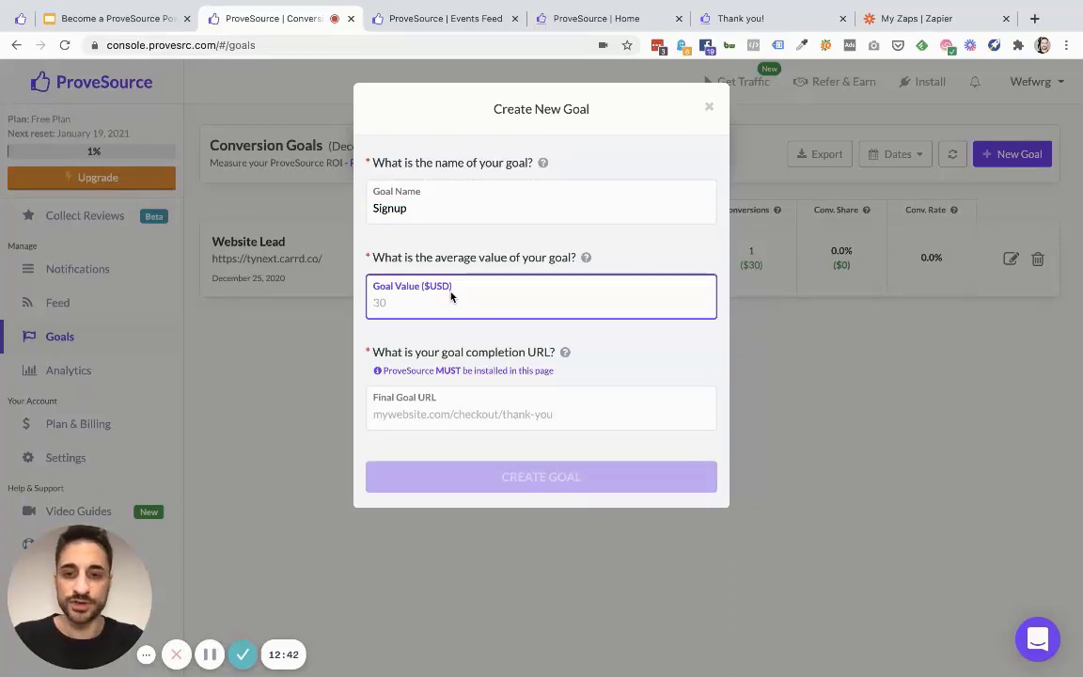
{"action": "type", "text": "30"}
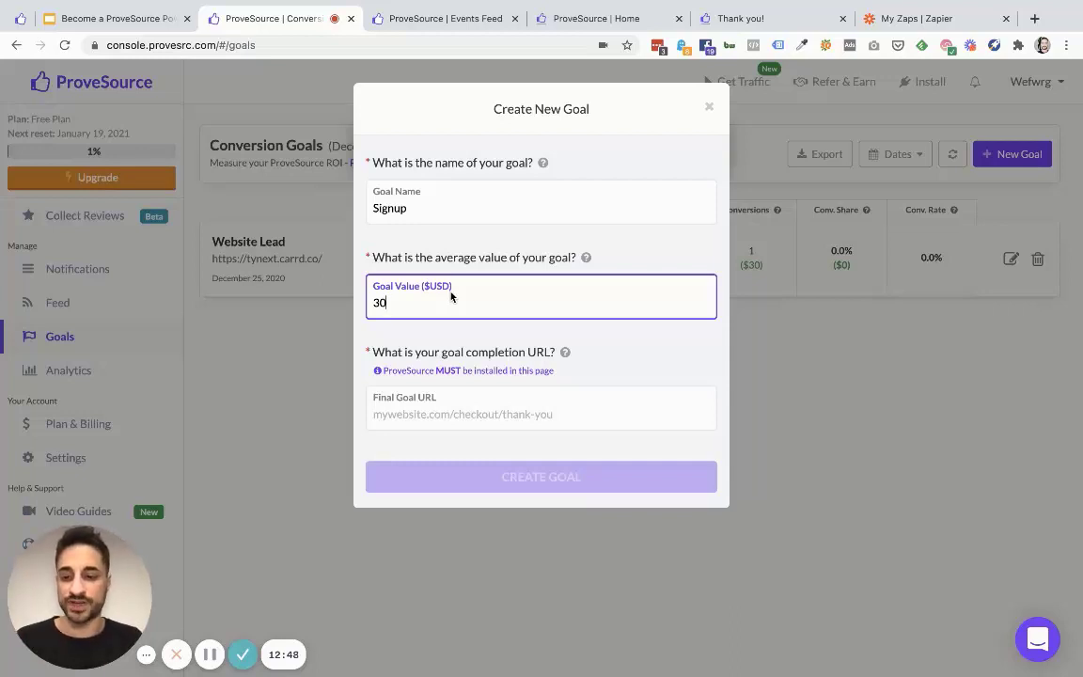
{"action": "key", "text": "super+a"}
{"action": "type", "text": "250"}
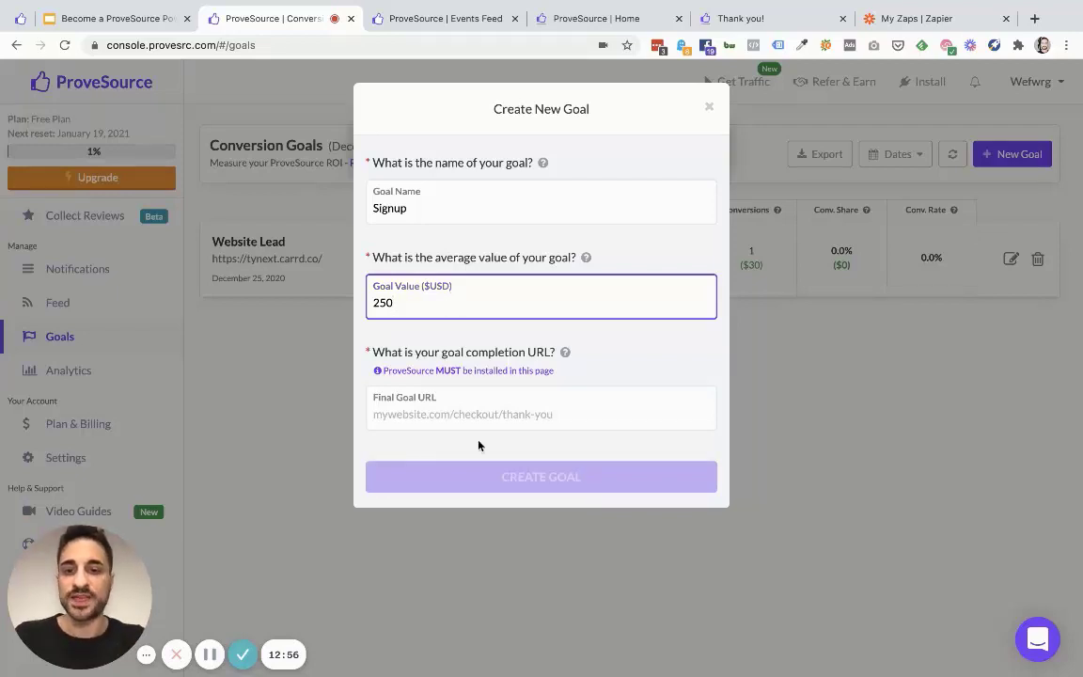
Set the goal's completion URL to provesrc.com/thank-you.
{"action": "left_click", "coordinate": [512, 406]}
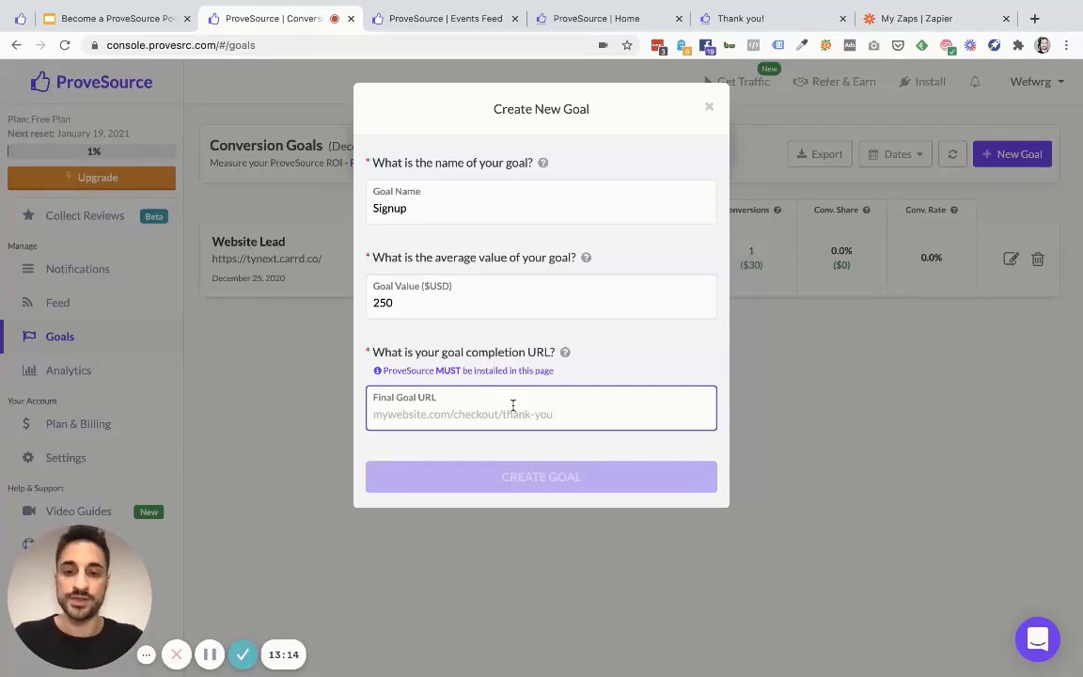
{"action": "type", "text": "prove"}
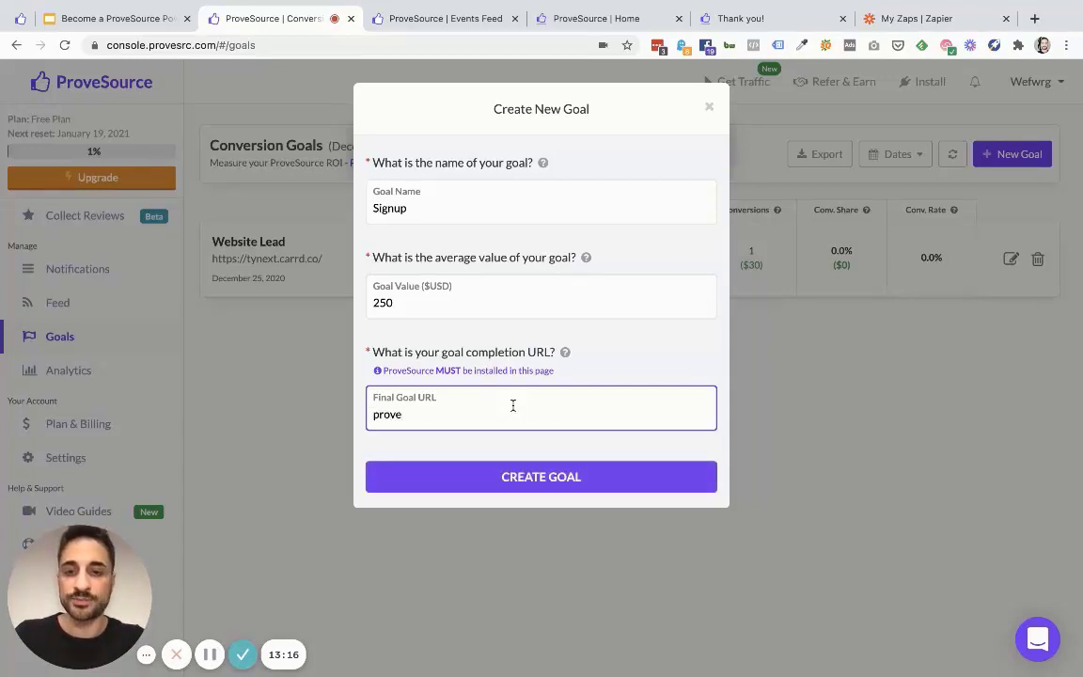
{"action": "type", "text": "src.comc"}
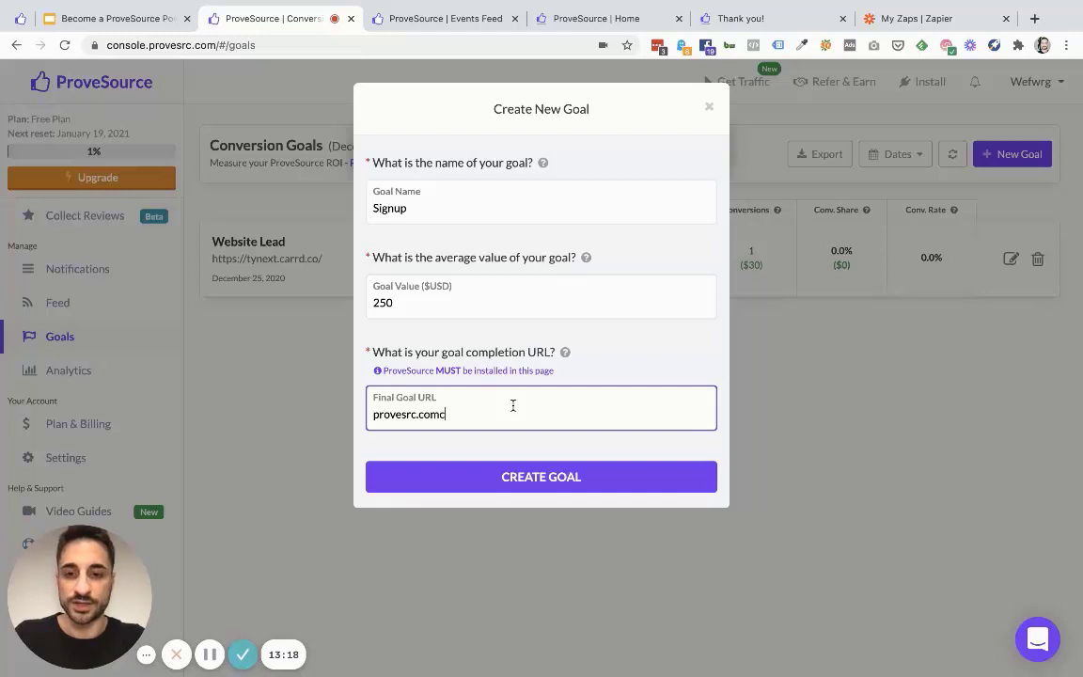
{"action": "key", "text": "BackSpace"}
{"action": "type", "text": "/thank-you"}
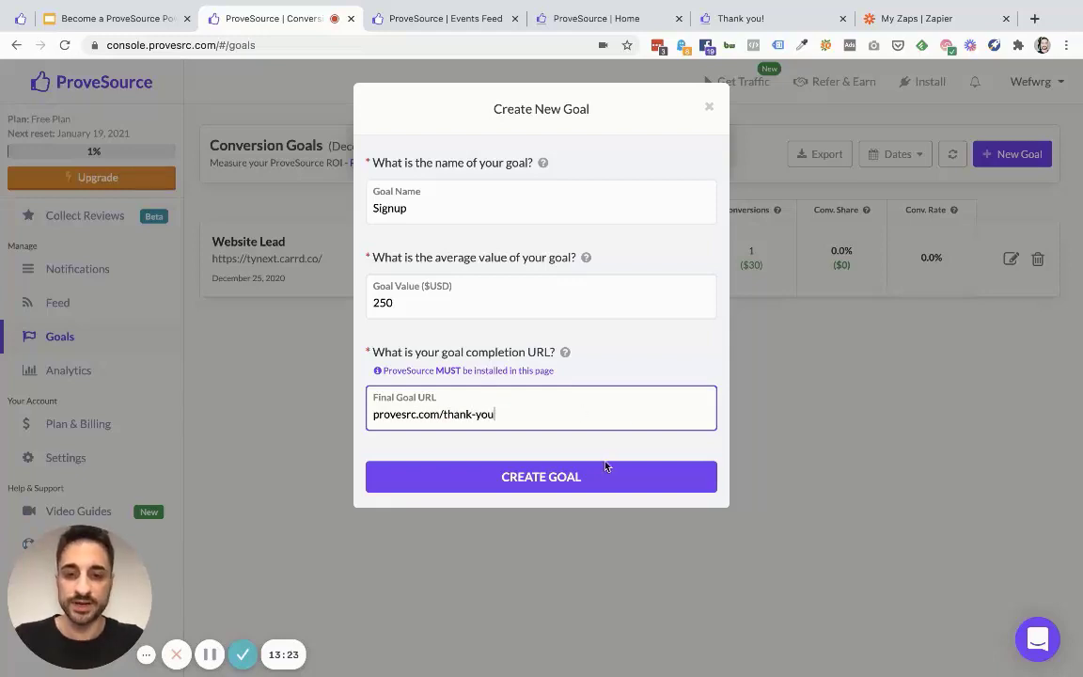
{"action": "left_click", "coordinate": [575, 476]}
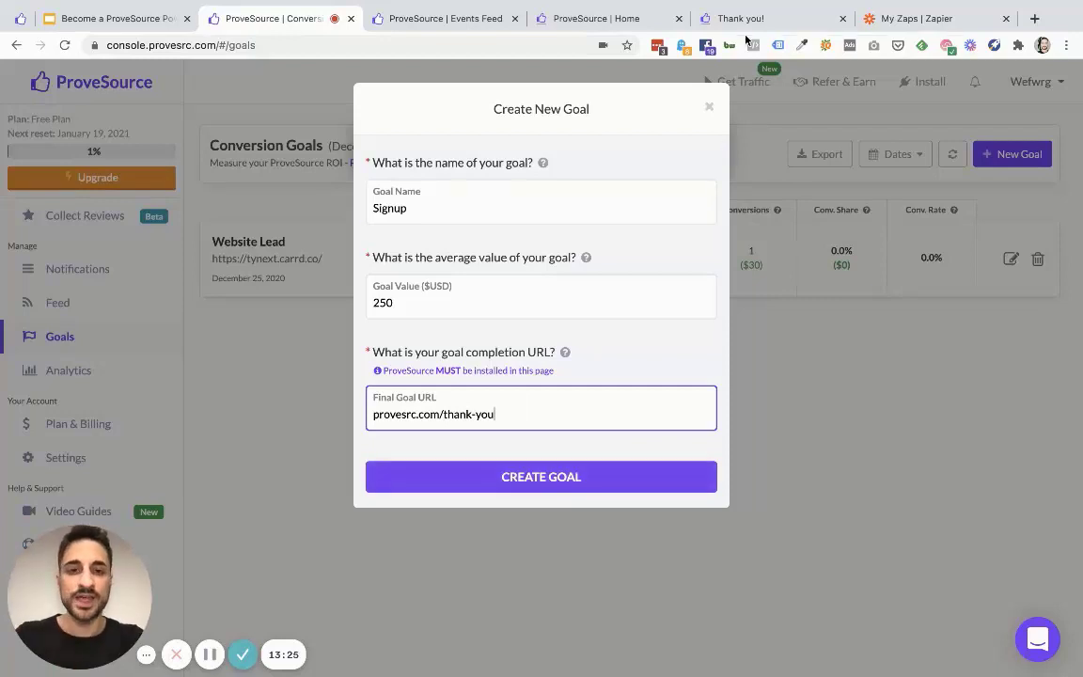
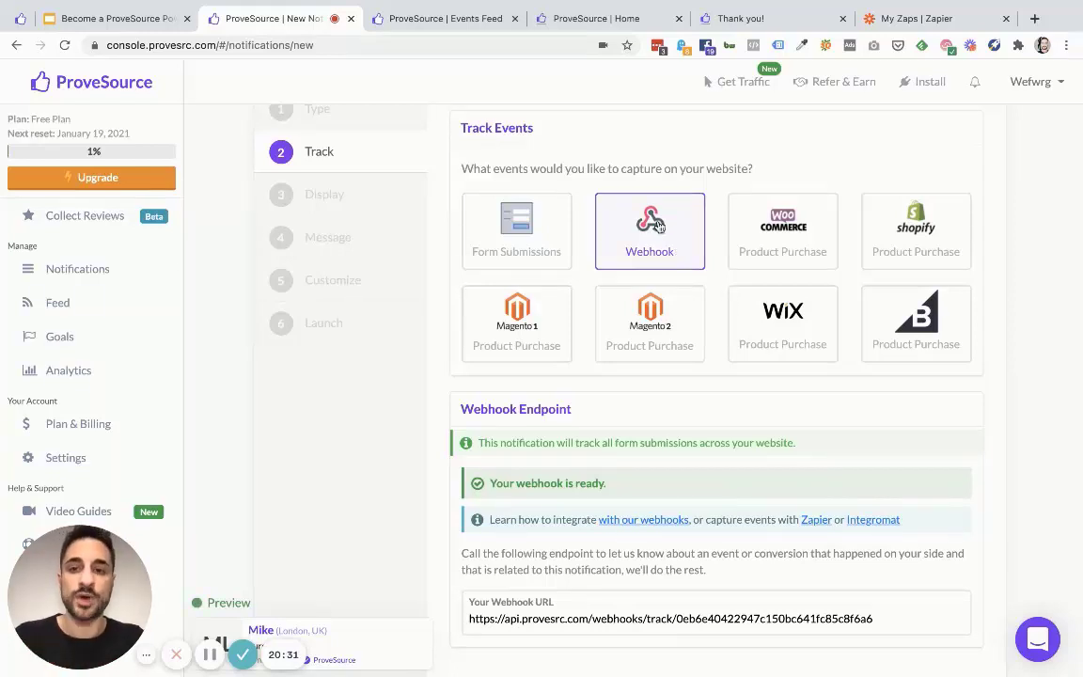
Go through the webhook notification's display settings to its Launch step, and save the notification's changes.
{"action": "left_click", "coordinate": [403, 199]}
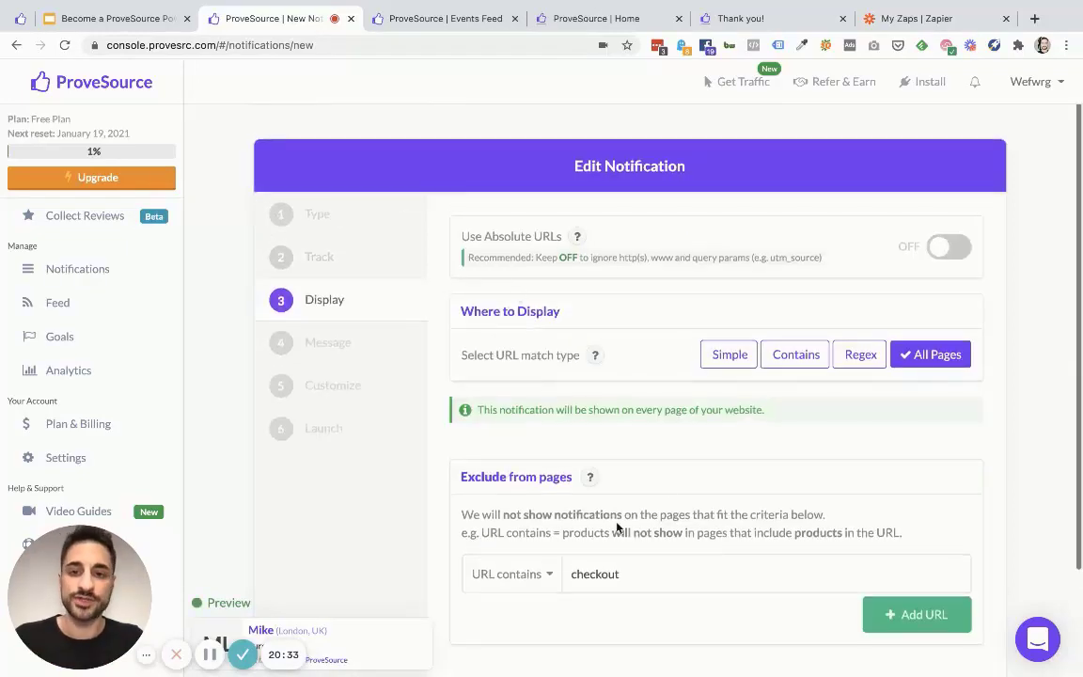
{"action": "scroll", "coordinate": [617, 527], "scroll_direction": "down", "scroll_amount": 2}
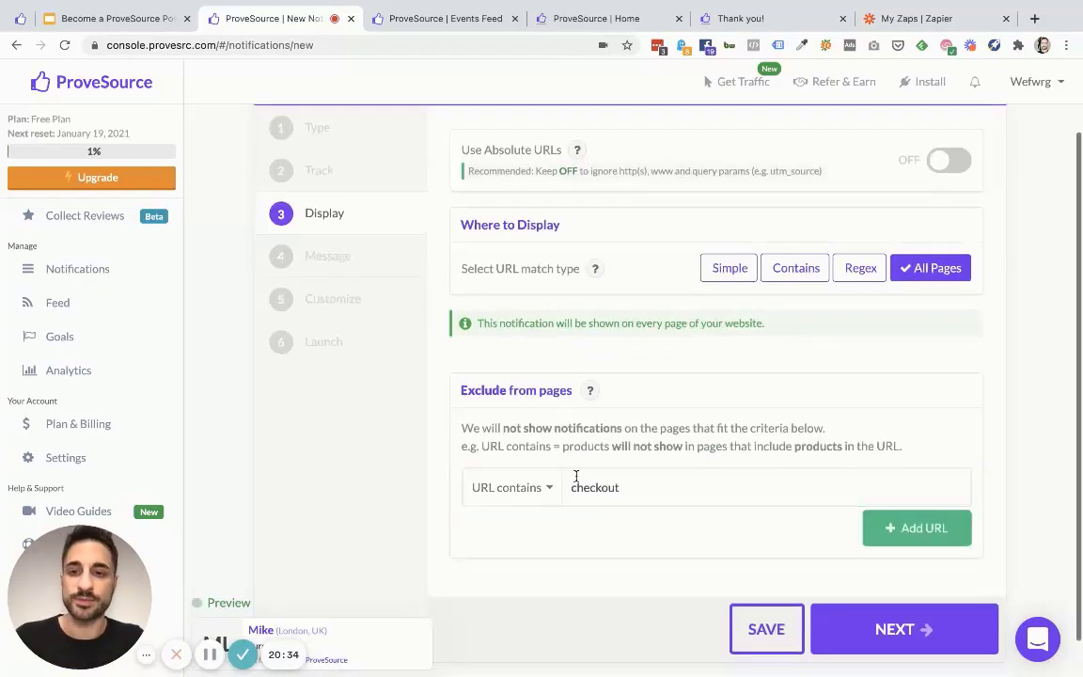
{"action": "left_click", "coordinate": [386, 249]}
{"action": "left_click", "coordinate": [380, 427]}
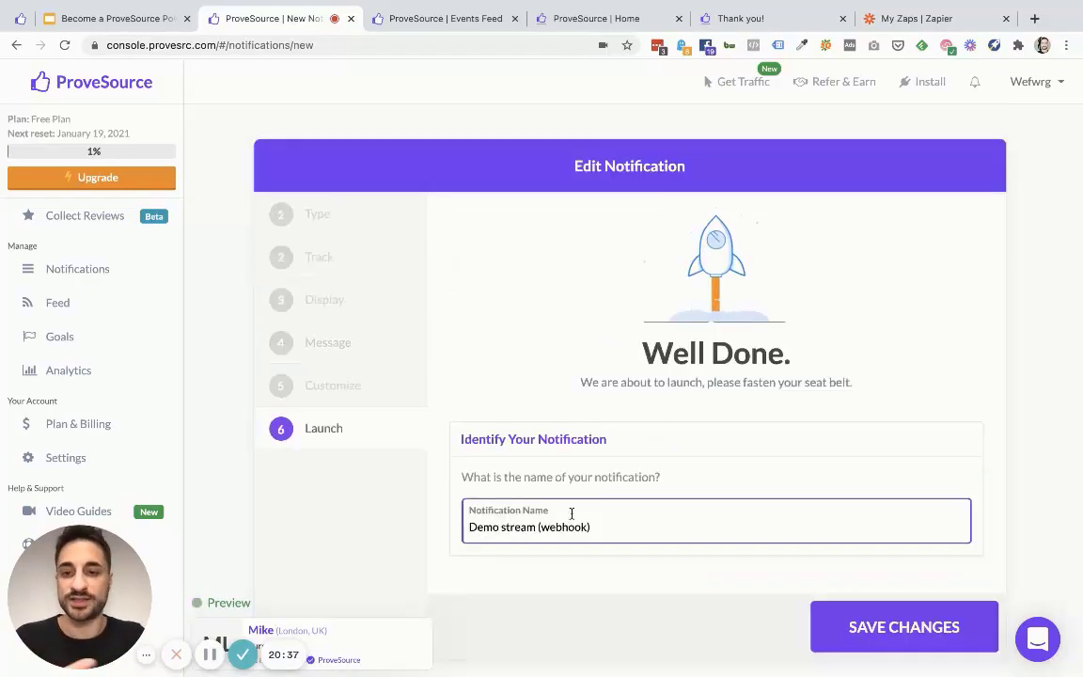
{"action": "left_click", "coordinate": [935, 632]}
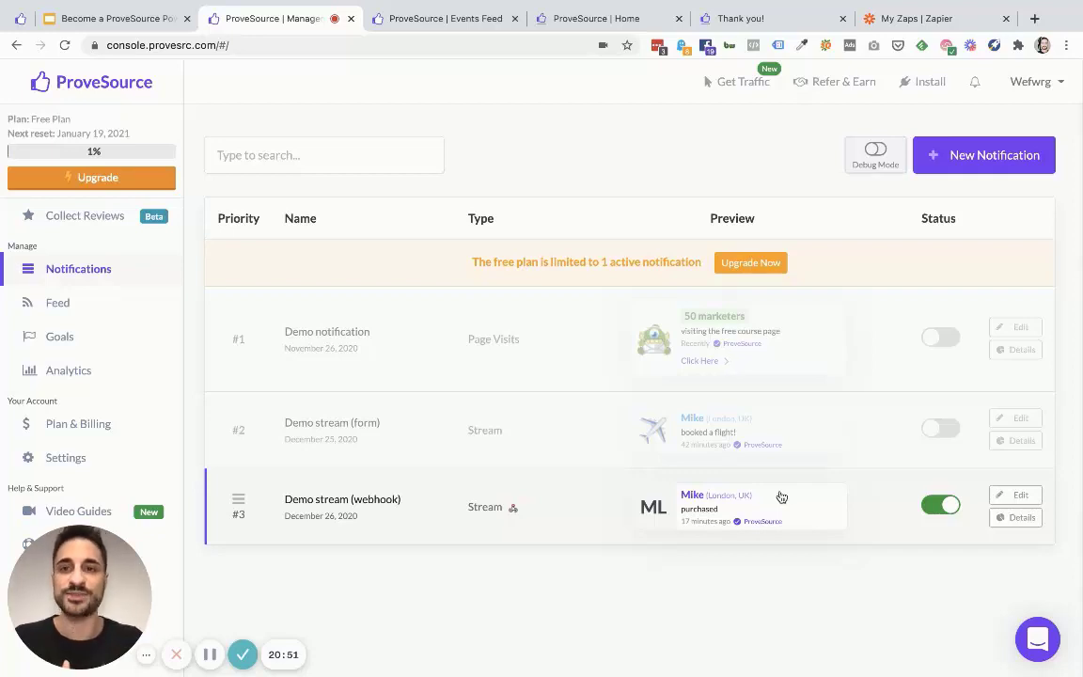
Switch to Zapier, open the Zap "[Typeform] New Questionnaire > ProveSource event", and look at its trigger and action.
{"action": "key", "text": "ctrl+9"}
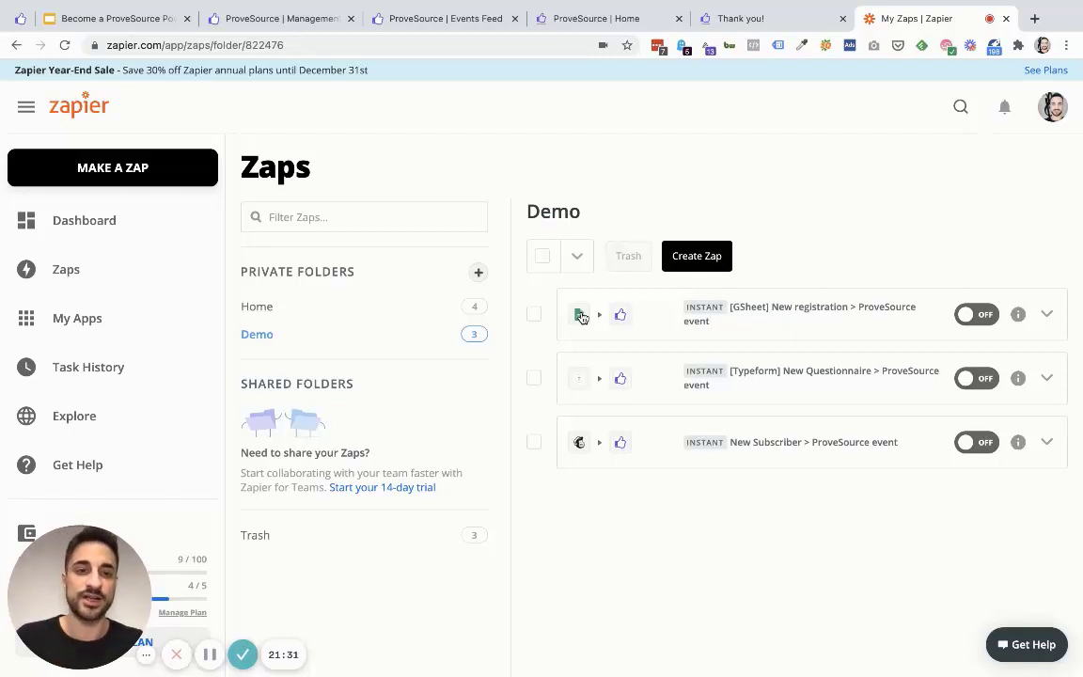
{"action": "left_click", "coordinate": [658, 378]}
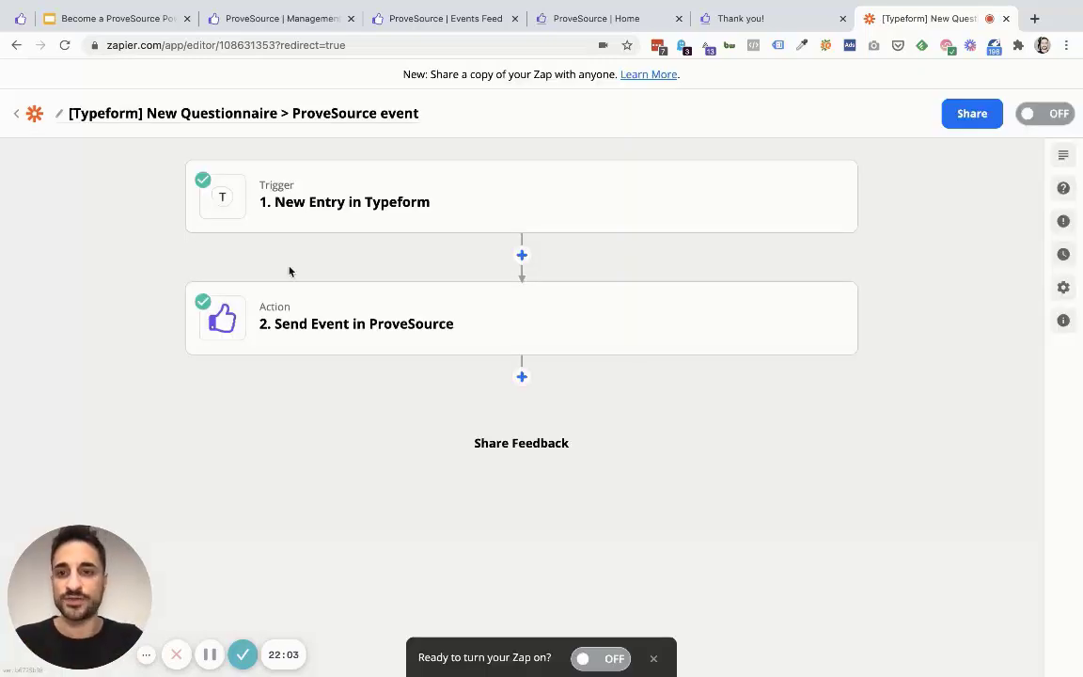
{"action": "left_click", "coordinate": [282, 186]}
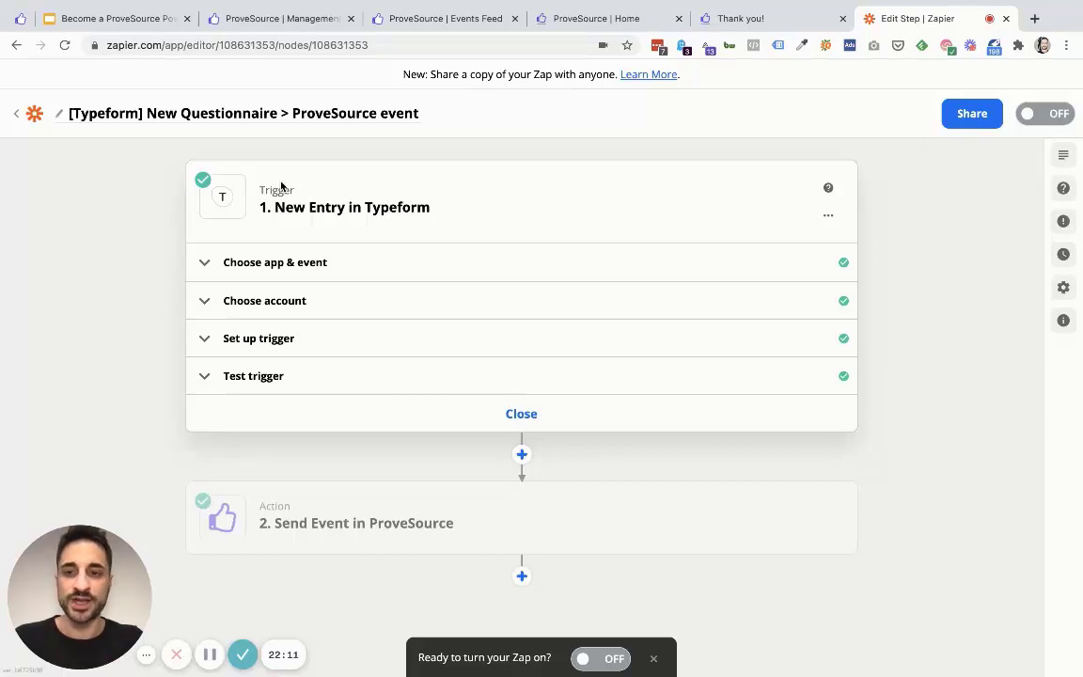
{"action": "left_click", "coordinate": [345, 520]}
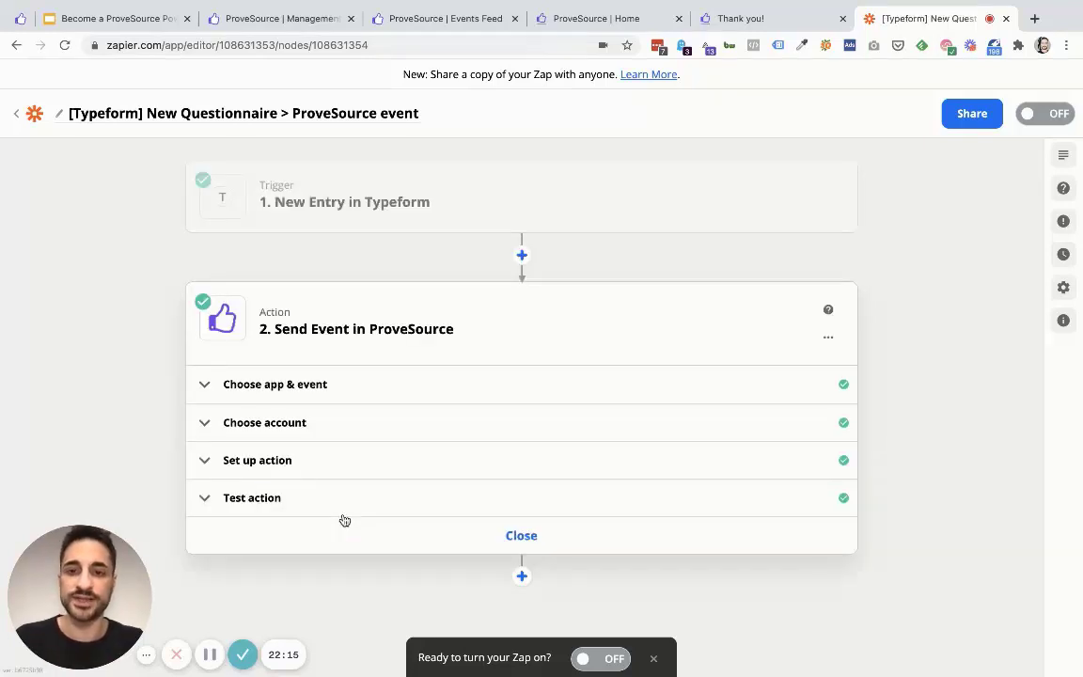
{"action": "left_click", "coordinate": [334, 201]}
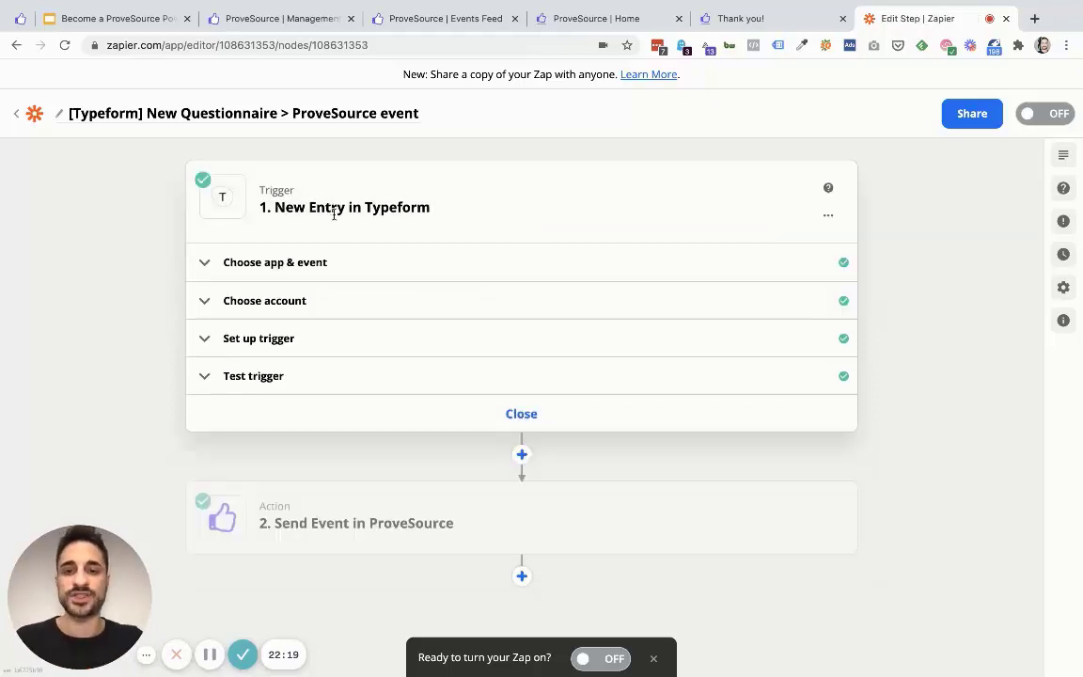
Review the Typeform trigger's selected form and its sample test entry, and continue past the trigger test.
{"action": "left_click_drag", "start_coordinate": [227, 197], "coordinate": [498, 217]}
{"action": "left_click", "coordinate": [316, 339]}
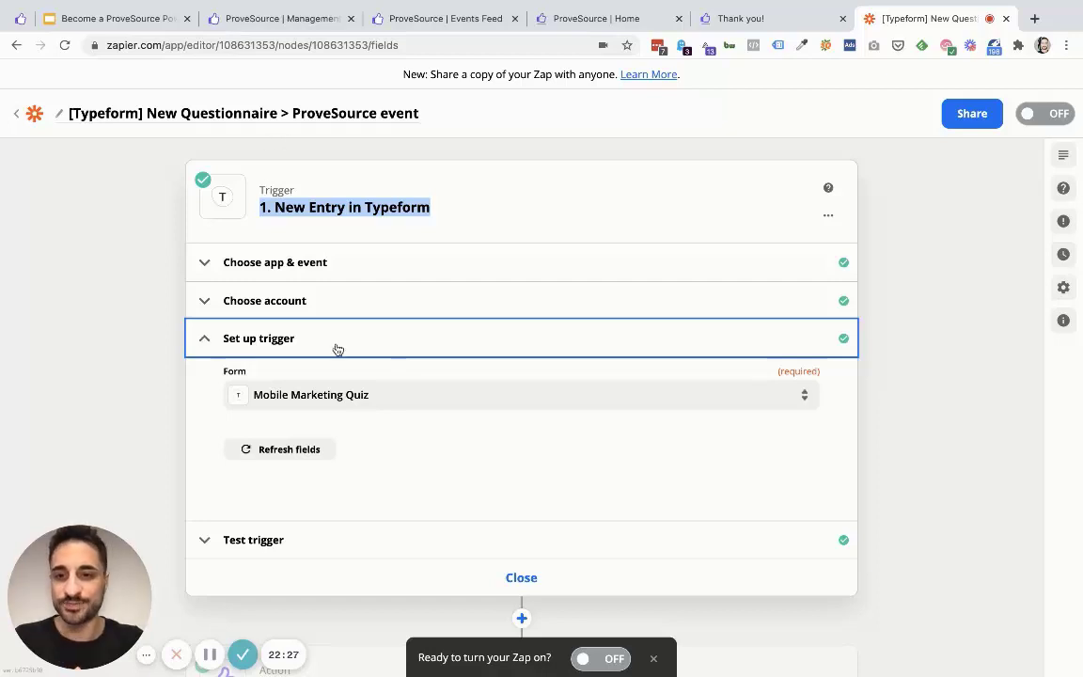
{"action": "left_click", "coordinate": [319, 379]}
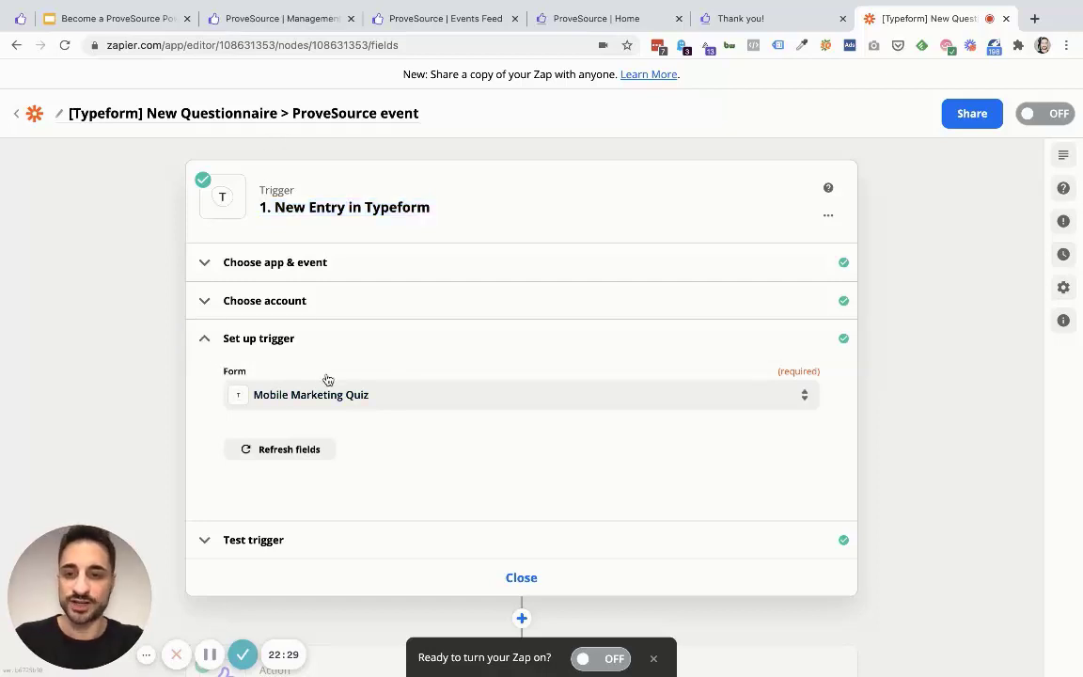
{"action": "left_click", "coordinate": [375, 549]}
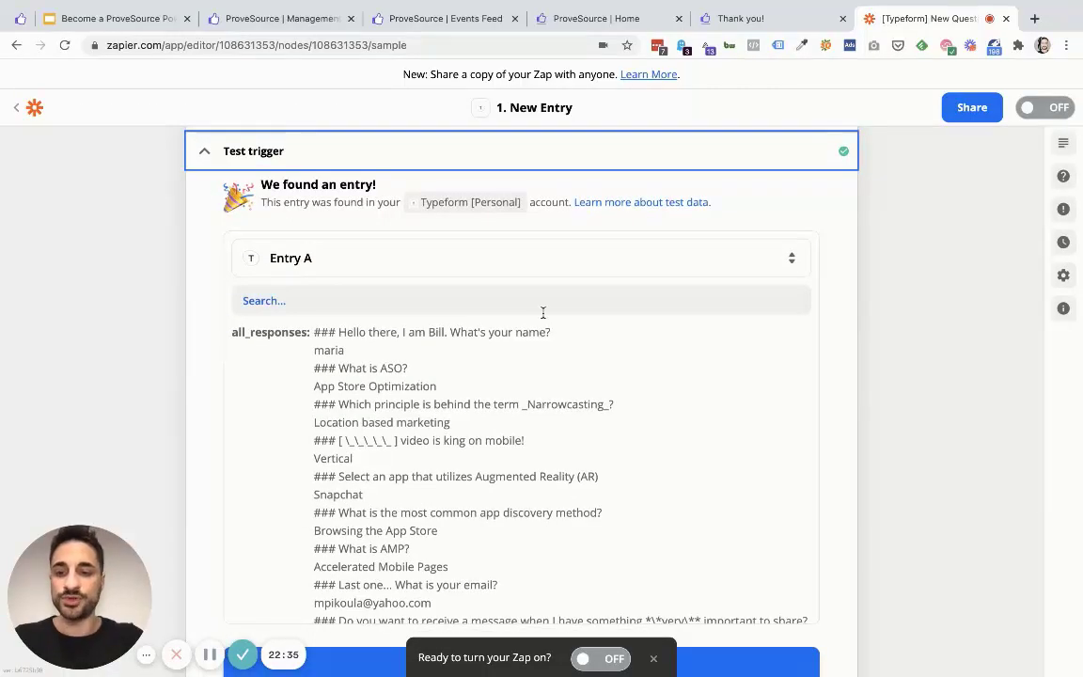
{"action": "scroll", "coordinate": [503, 410], "scroll_direction": "down", "scroll_amount": 6}
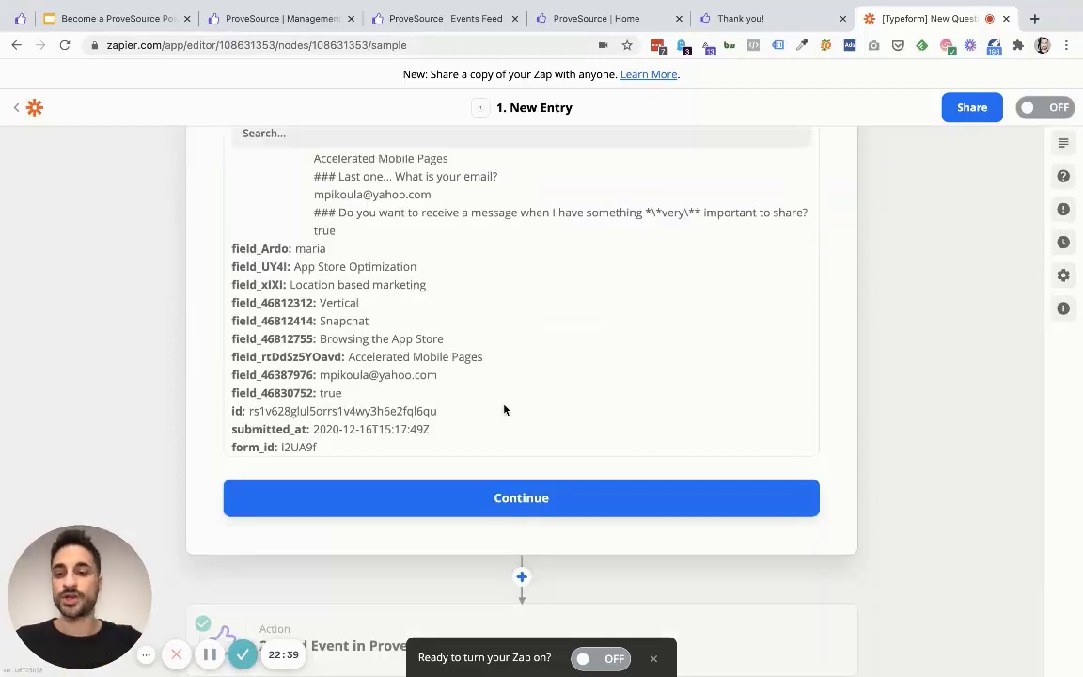
{"action": "left_click", "coordinate": [531, 509]}
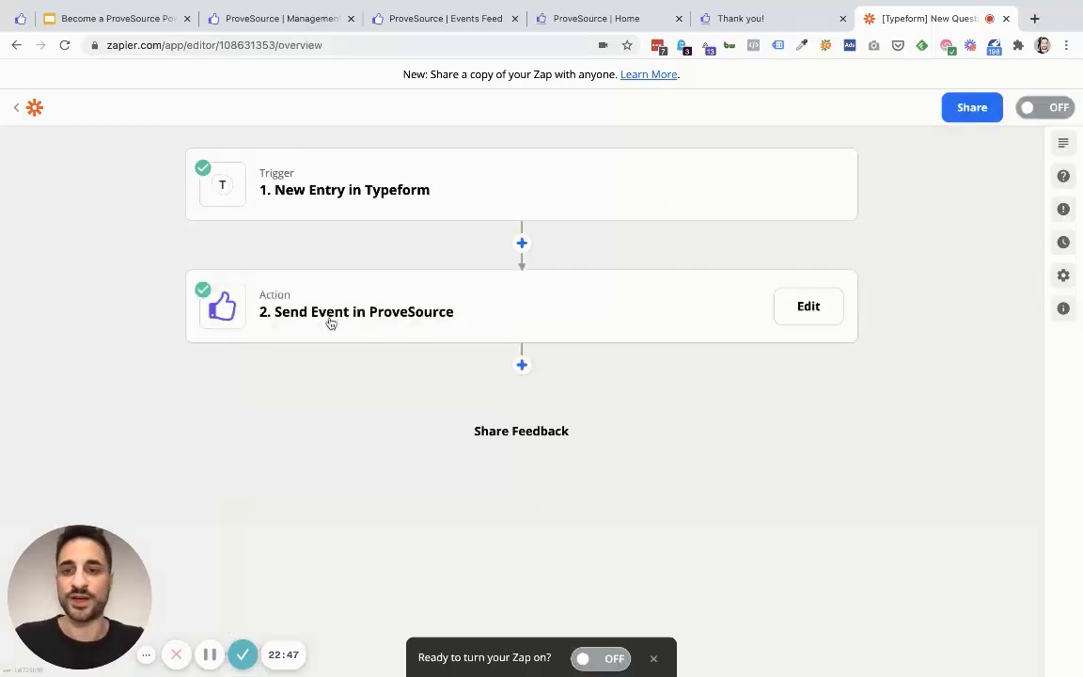
Open the Zap's ProveSource action, keep ProveSource as the app, choose Send Event as the action event, and continue to the account selection.
{"action": "left_click", "coordinate": [329, 321]}
{"action": "left_click", "coordinate": [325, 372]}
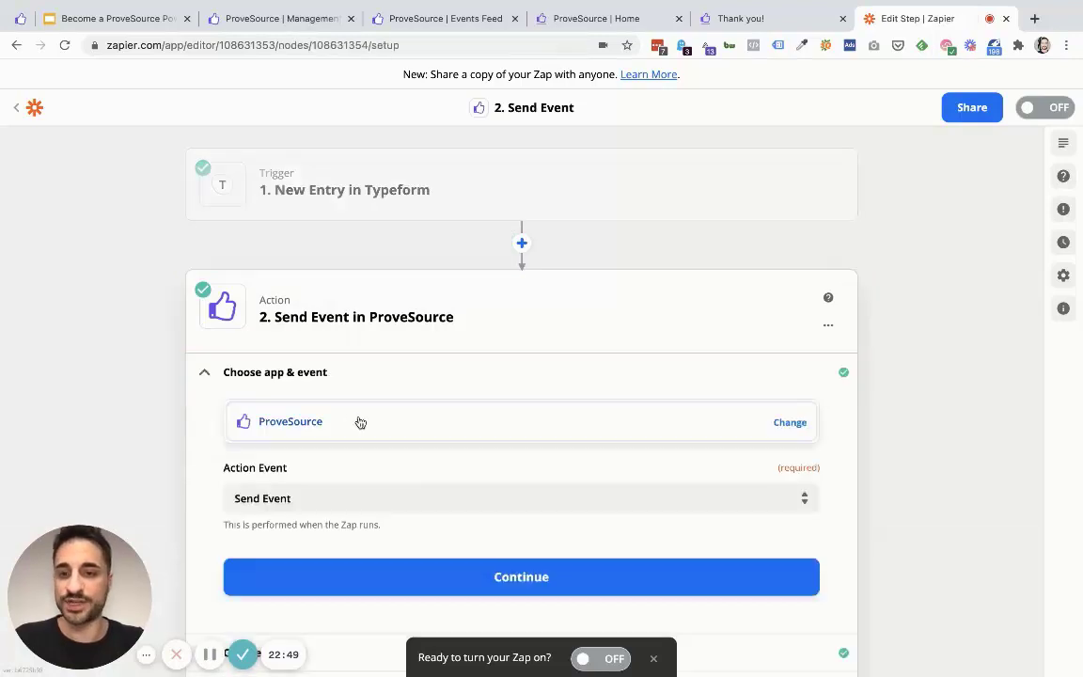
{"action": "left_click", "coordinate": [357, 420]}
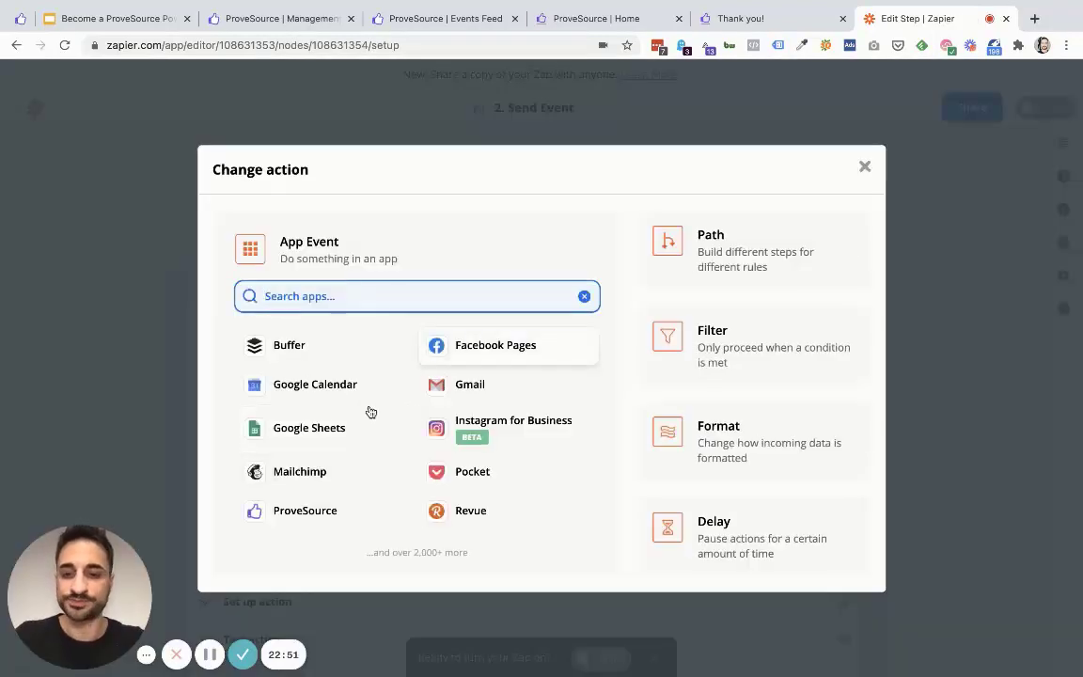
{"action": "key", "text": "Escape"}
{"action": "scroll", "coordinate": [514, 489], "scroll_direction": "down", "scroll_amount": 3}
{"action": "left_click", "coordinate": [316, 365]}
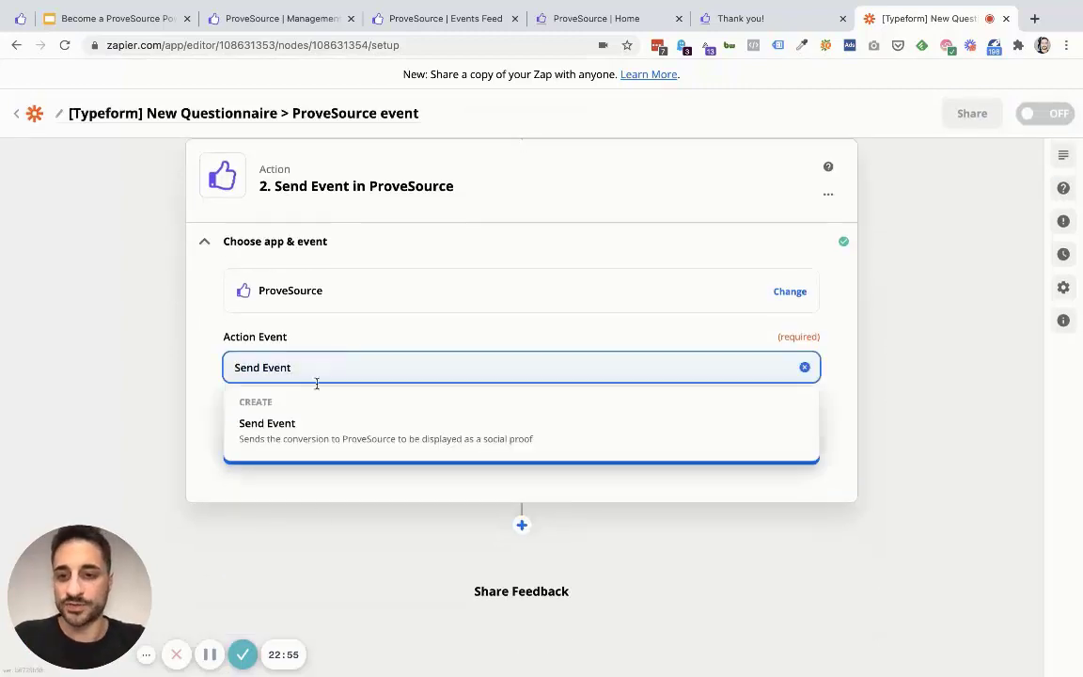
{"action": "left_click", "coordinate": [317, 440]}
{"action": "left_click", "coordinate": [461, 464]}
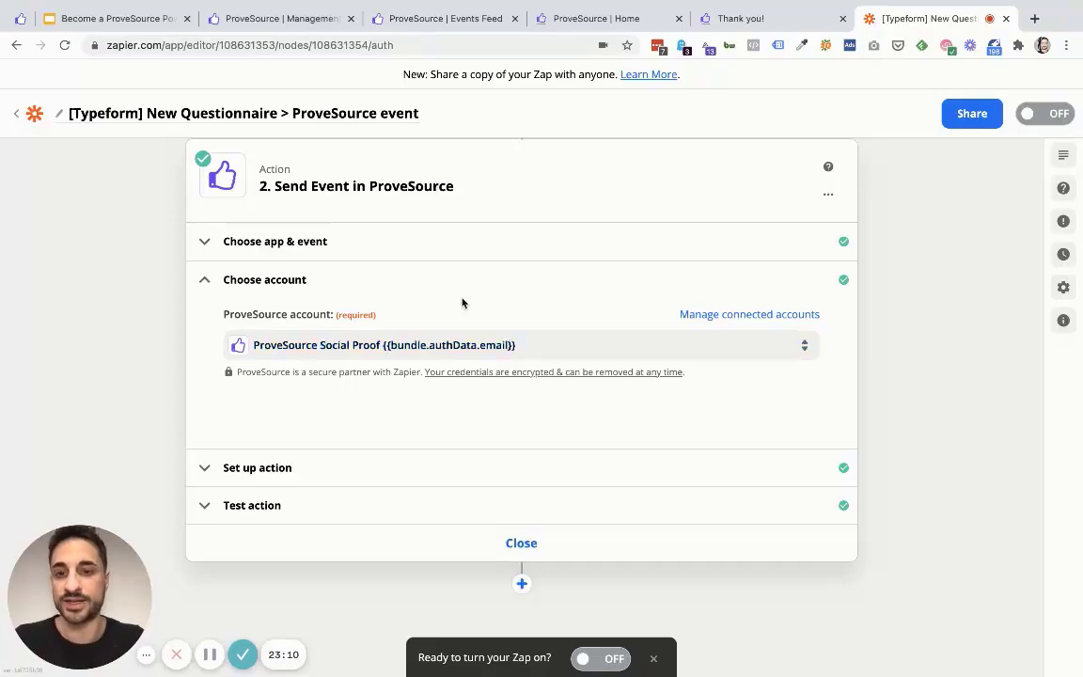
In the action's setup, select "Demo stream (webhook)" as the webhook-tracked notification.
{"action": "left_click", "coordinate": [415, 269]}
{"action": "left_click", "coordinate": [391, 413]}
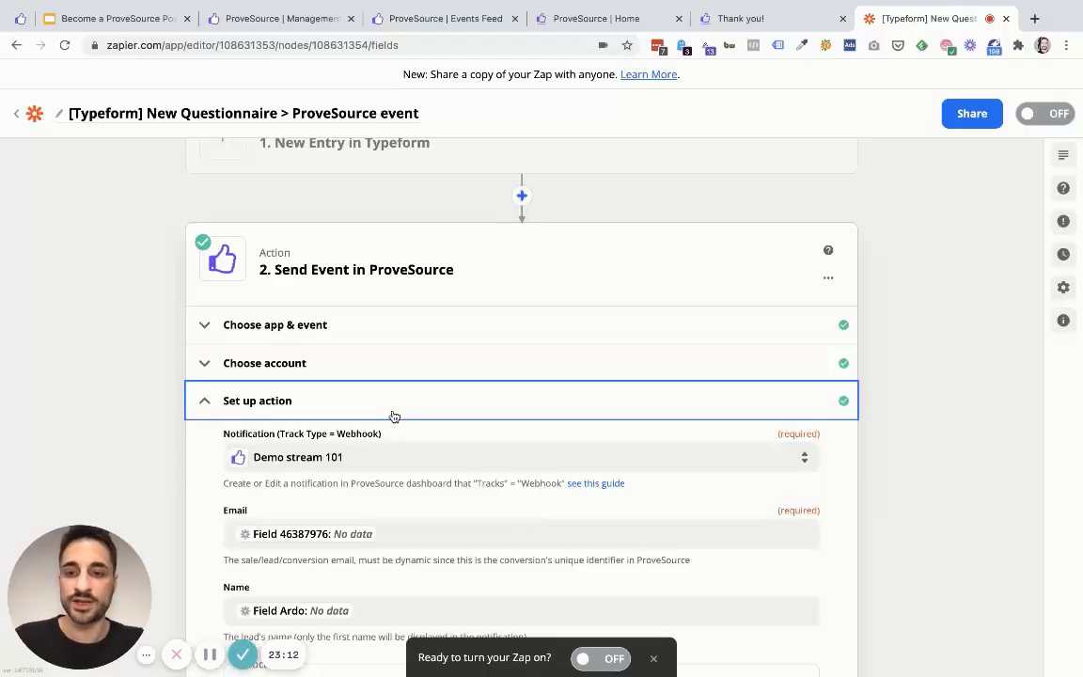
{"action": "scroll", "coordinate": [416, 490], "scroll_direction": "down", "scroll_amount": 3}
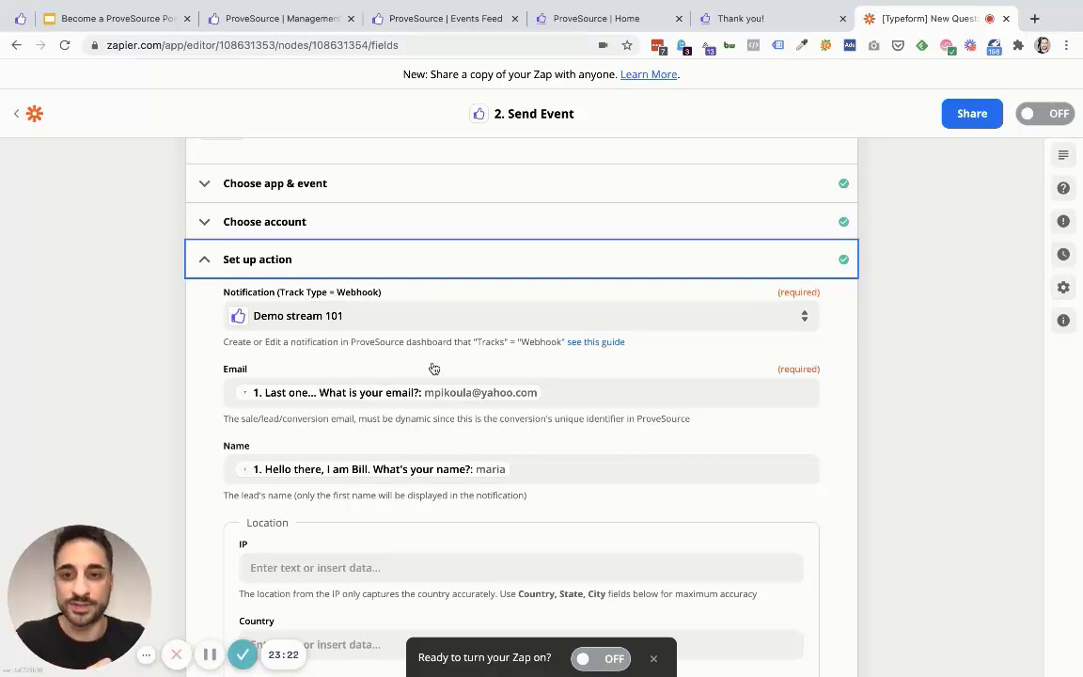
{"action": "left_click", "coordinate": [397, 318]}
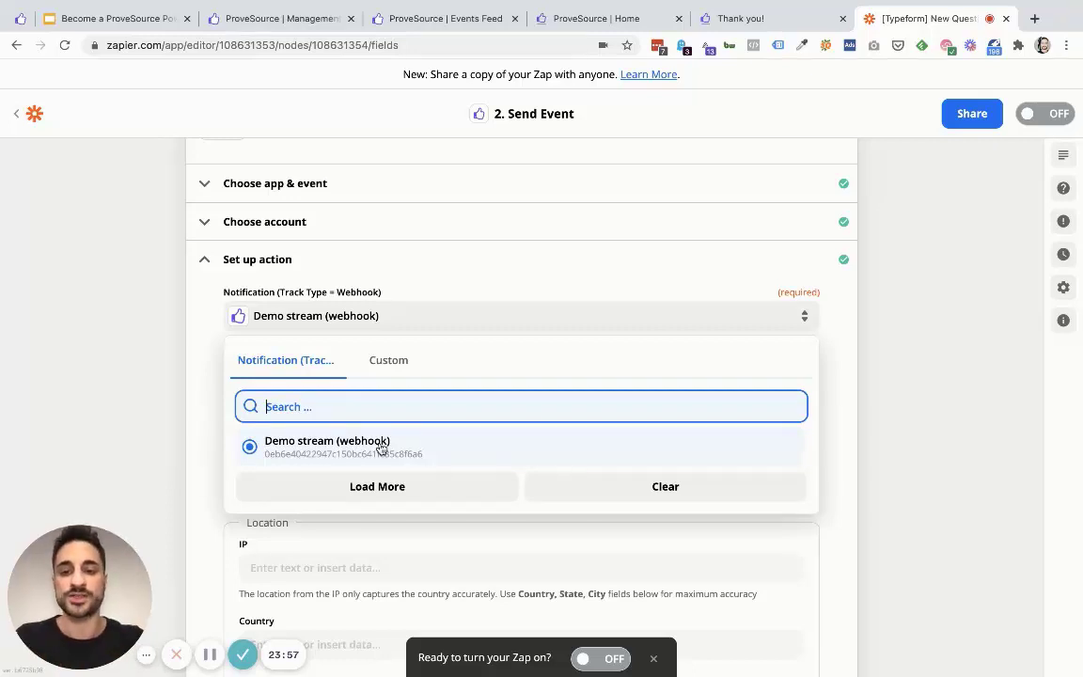
{"action": "left_click", "coordinate": [282, 446]}
{"action": "scroll", "coordinate": [442, 393], "scroll_direction": "down", "scroll_amount": 1}
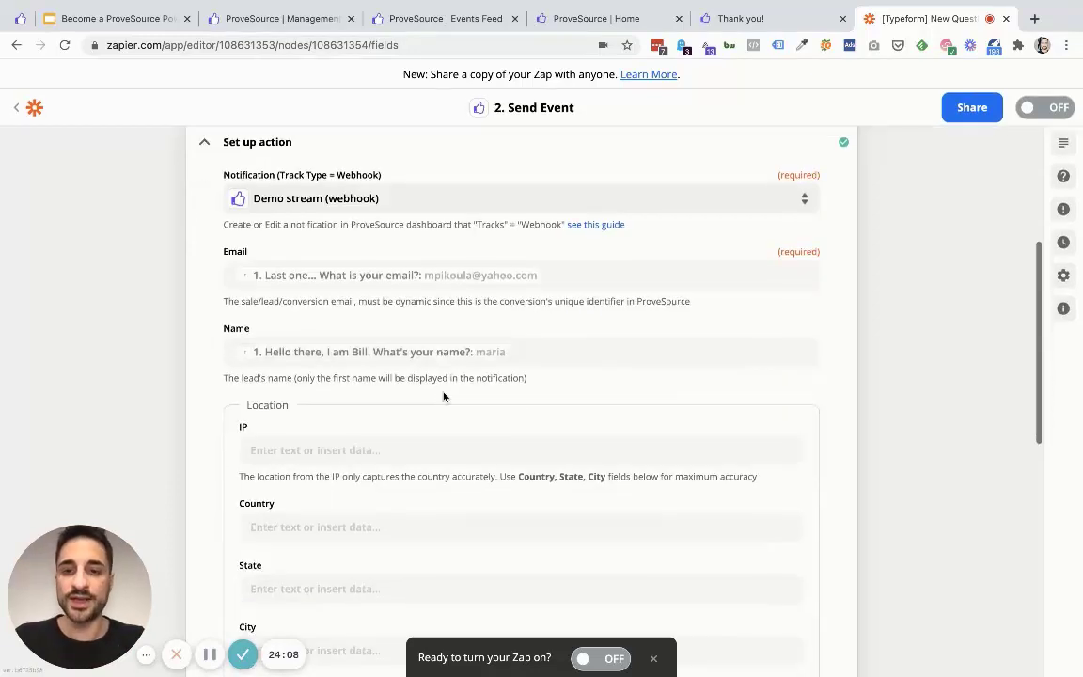
Clear the event's Email field and map it to the Typeform answer "Last one... What is your email?", found by searching for "email".
{"action": "left_click", "coordinate": [589, 271]}
{"action": "key", "text": "BackSpace"}
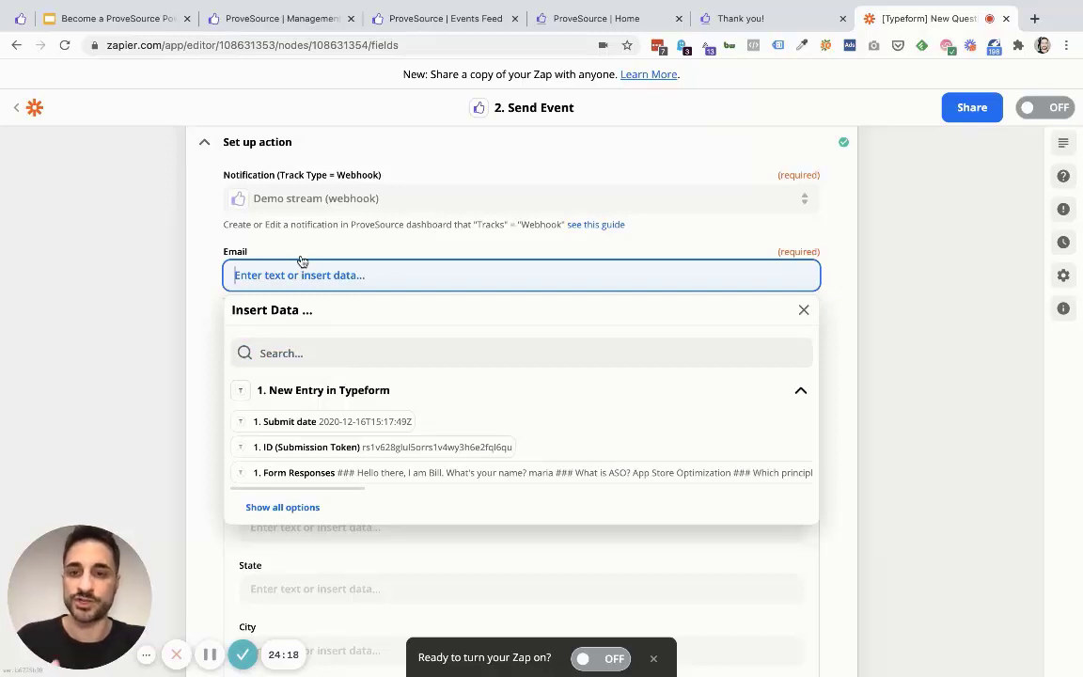
{"action": "left_click", "coordinate": [312, 354]}
{"action": "type", "text": "email"}
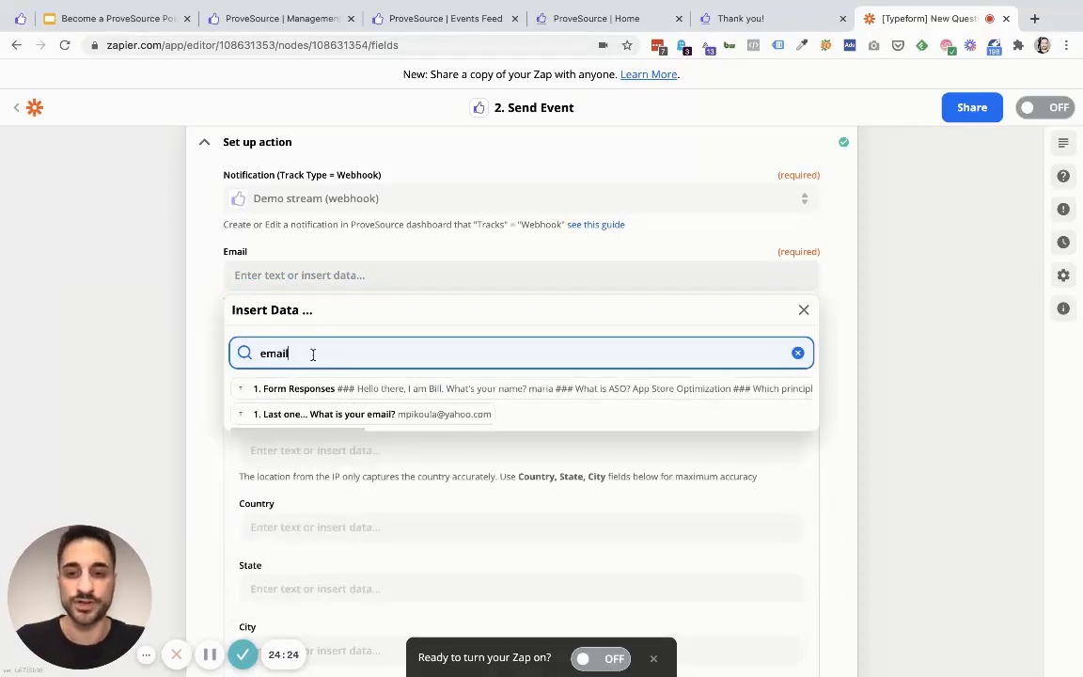
{"action": "left_click", "coordinate": [334, 413]}
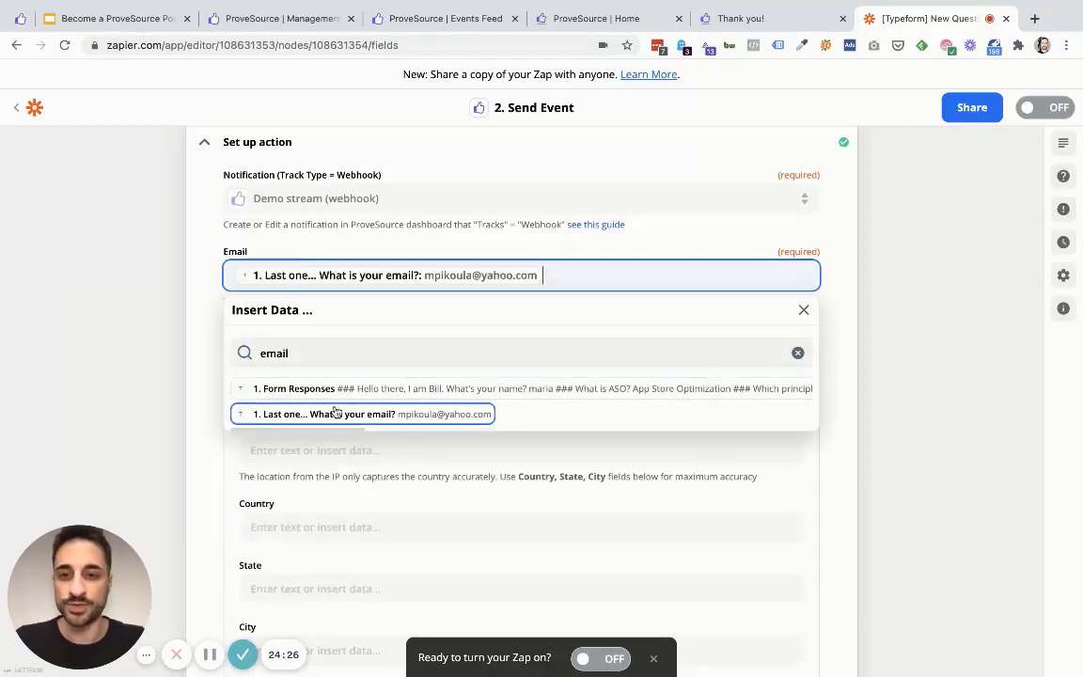
{"action": "left_click", "coordinate": [218, 273]}
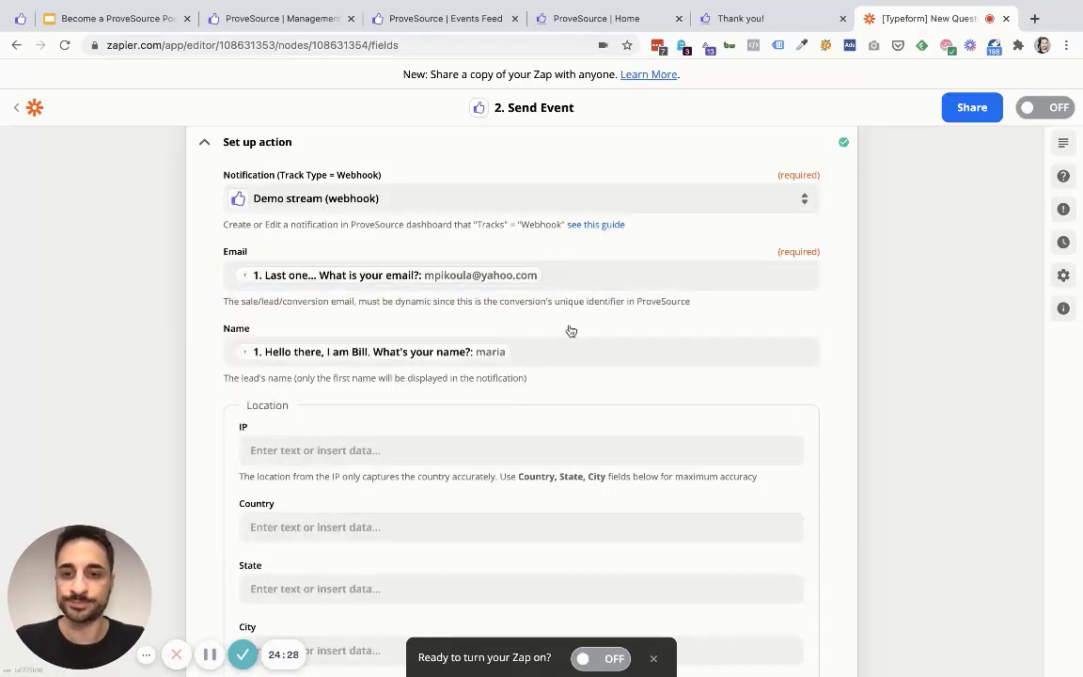
Clear the event's Name field and map it to the Typeform "What's your name?" answer, found by searching for "name".
{"action": "left_click", "coordinate": [554, 354]}
{"action": "key", "text": "BackSpace"}
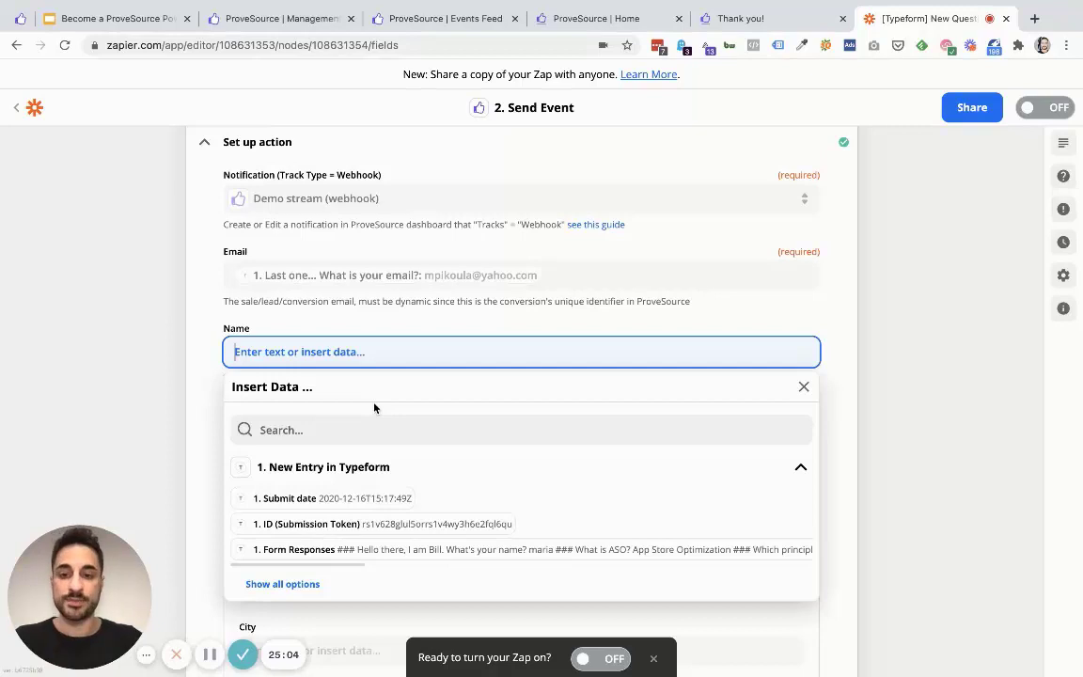
{"action": "left_click", "coordinate": [334, 430]}
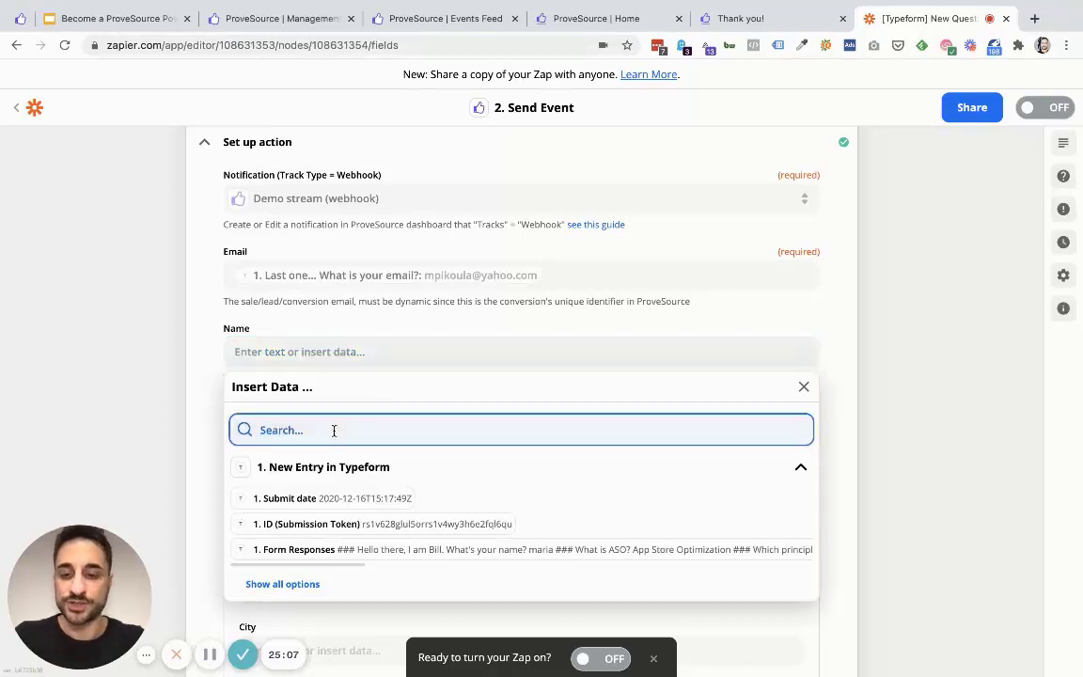
{"action": "type", "text": "name"}
{"action": "left_click", "coordinate": [390, 567]}
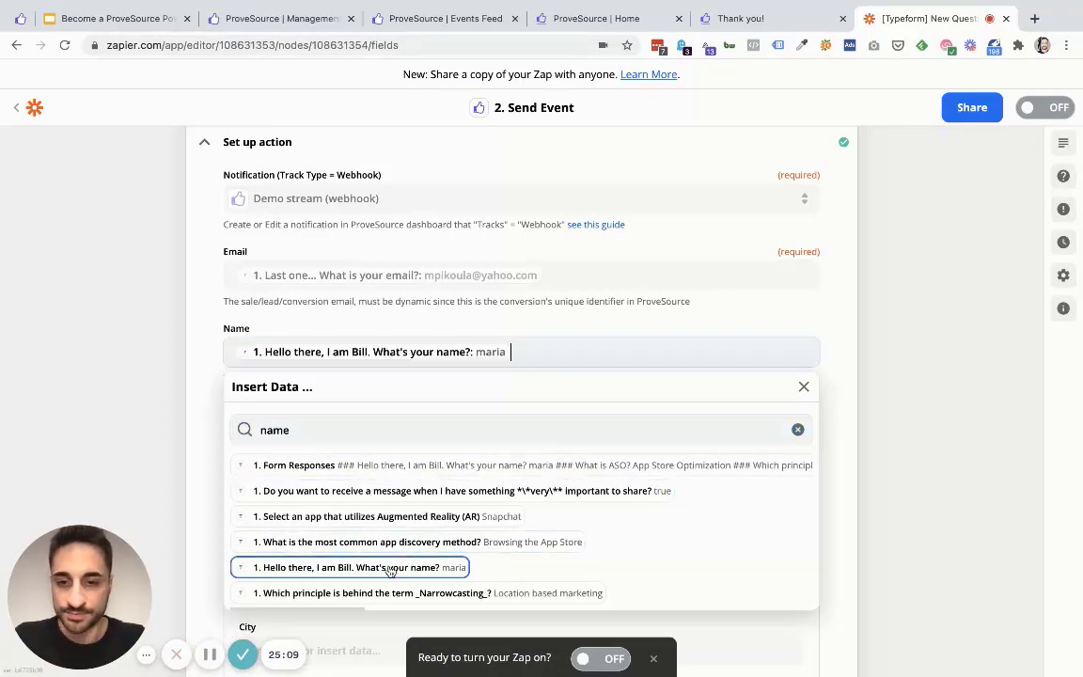
{"action": "left_click", "coordinate": [188, 299]}
Review the event's optional Location fields, including the data that can be inserted for IP, down to the Product section.
{"action": "scroll", "coordinate": [357, 505], "scroll_direction": "down", "scroll_amount": 2}
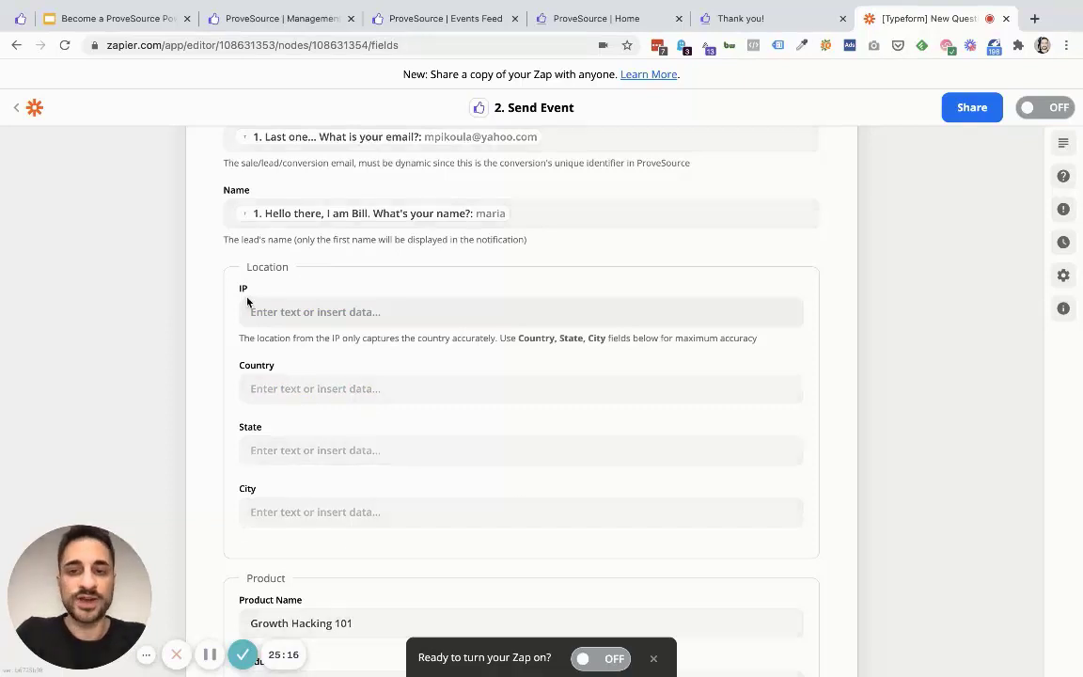
{"action": "left_click", "coordinate": [415, 311]}
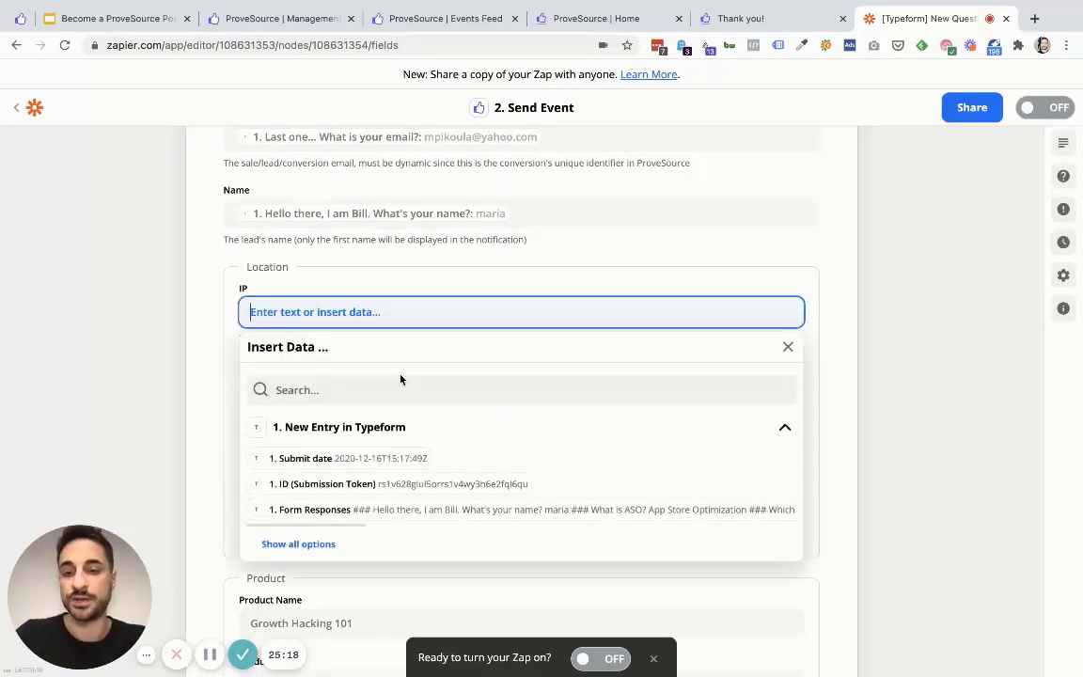
{"action": "left_click", "coordinate": [221, 408]}
{"action": "scroll", "coordinate": [433, 517], "scroll_direction": "down", "scroll_amount": 1}
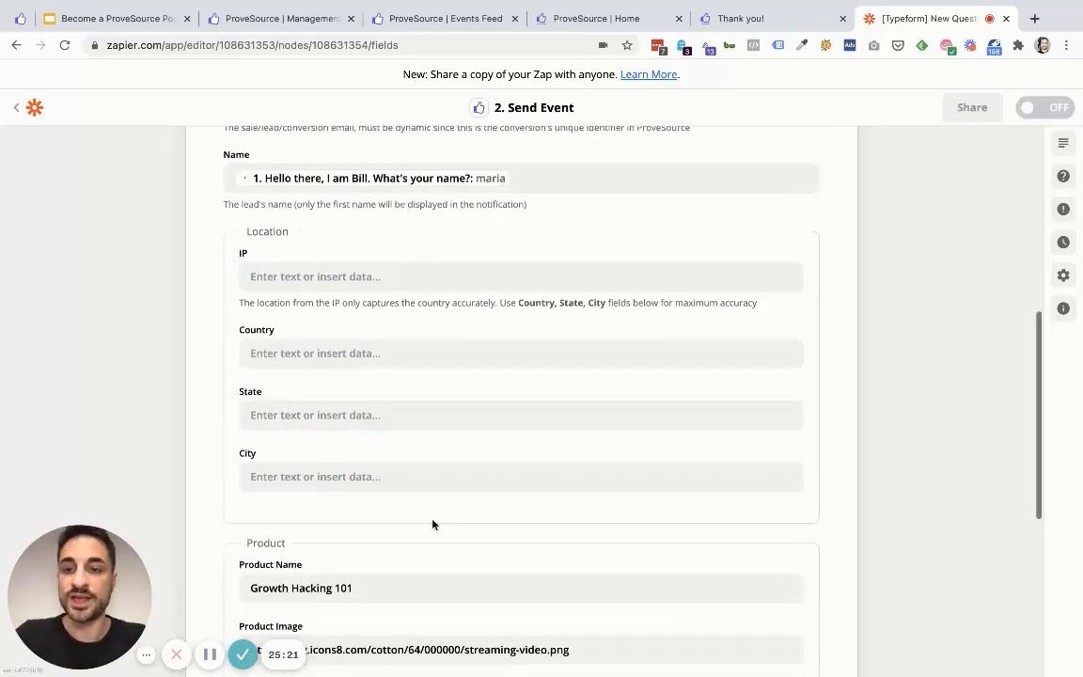
{"action": "scroll", "coordinate": [375, 544], "scroll_direction": "down", "scroll_amount": 2}
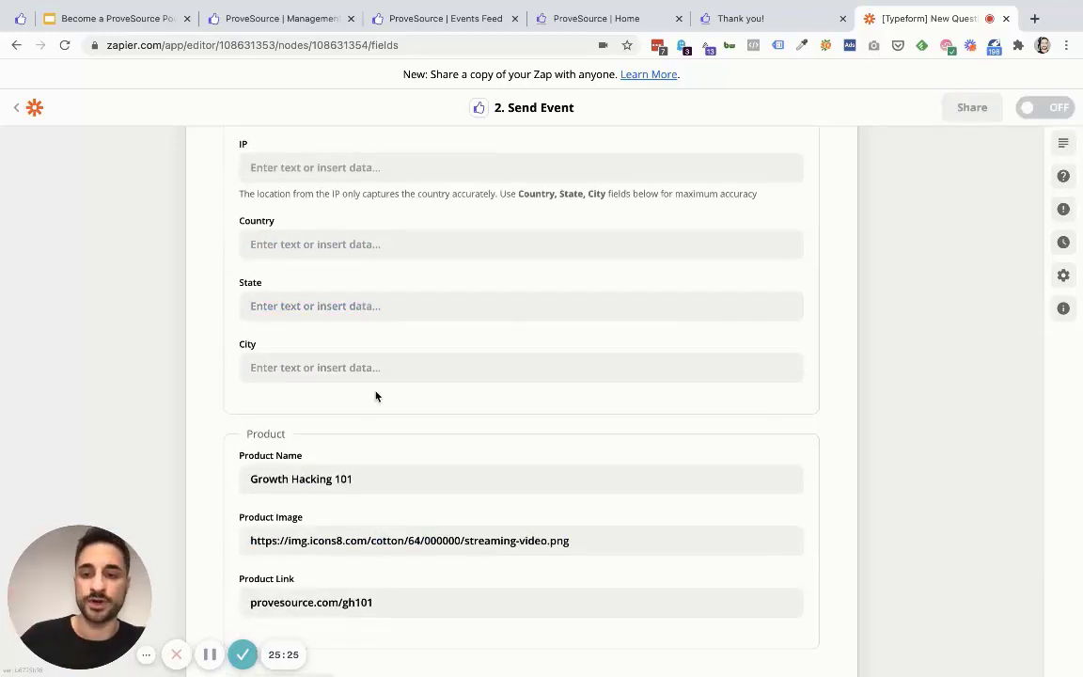
{"action": "scroll", "coordinate": [379, 400], "scroll_direction": "down", "scroll_amount": 3}
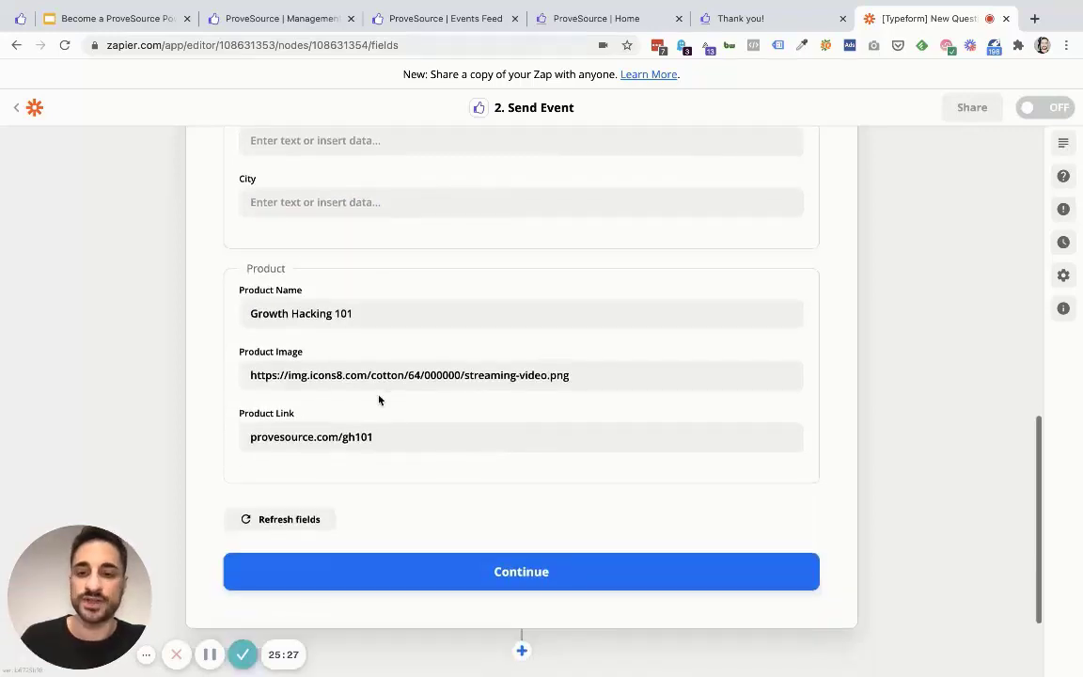
Examine the Product Name entry and the Typeform data available for it, comparing it with the Zap's trigger.
{"action": "double_click", "coordinate": [331, 274]}
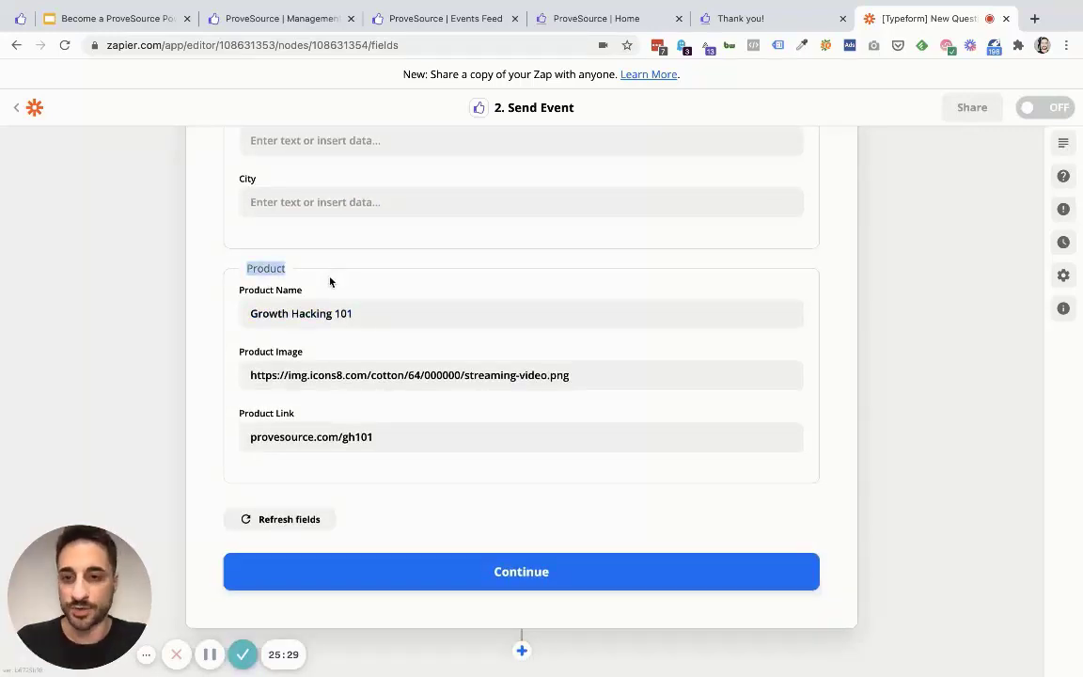
{"action": "left_click", "coordinate": [385, 311]}
{"action": "triple_click", "coordinate": [388, 311]}
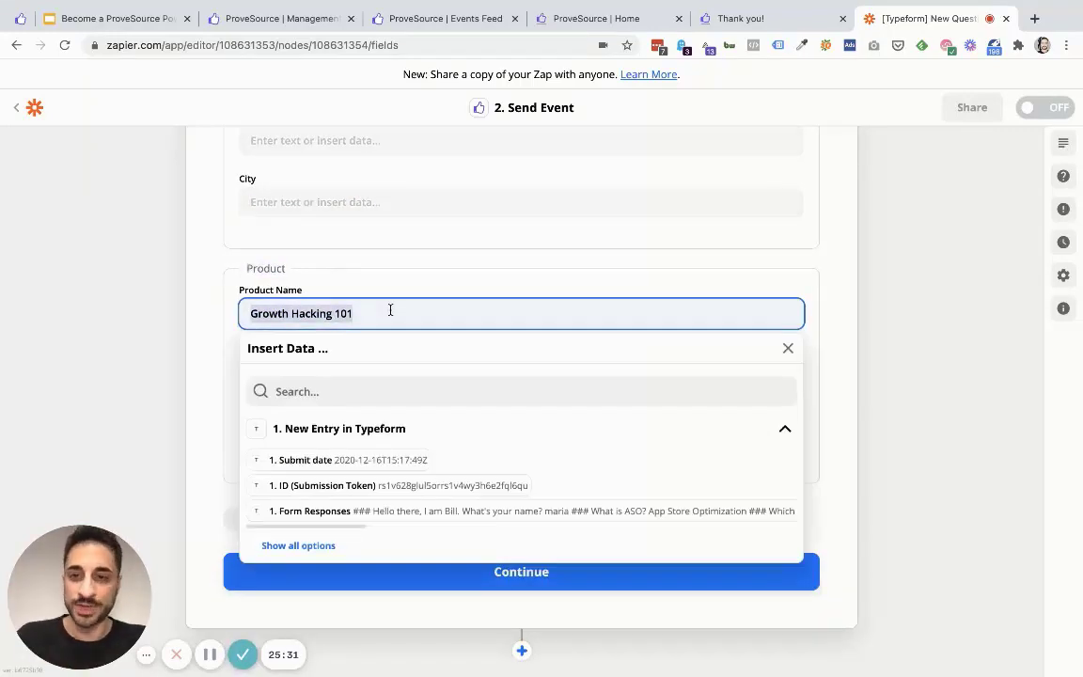
{"action": "scroll", "coordinate": [376, 328], "scroll_direction": "up", "scroll_amount": 15}
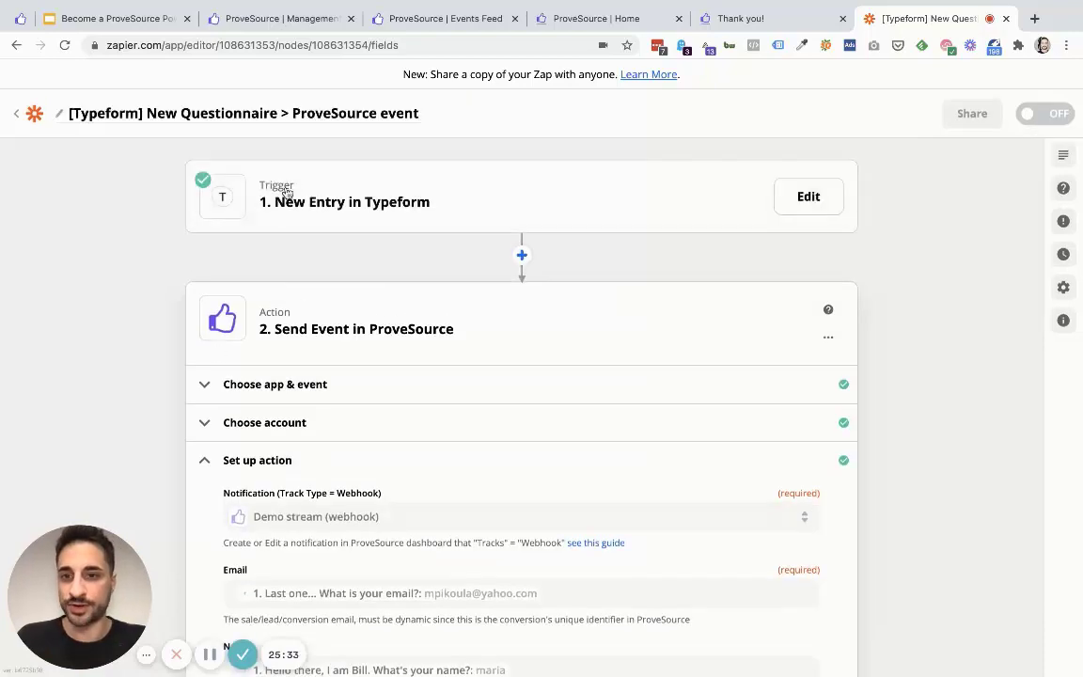
{"action": "scroll", "coordinate": [411, 426], "scroll_direction": "down", "scroll_amount": 15}
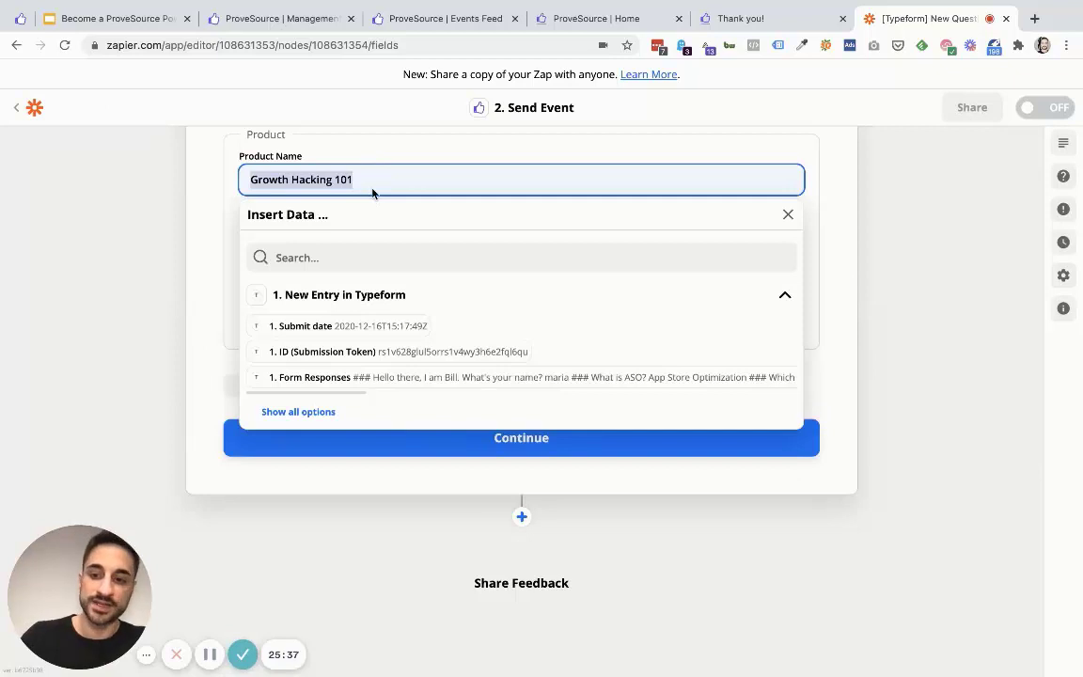
{"action": "key", "text": "Escape"}
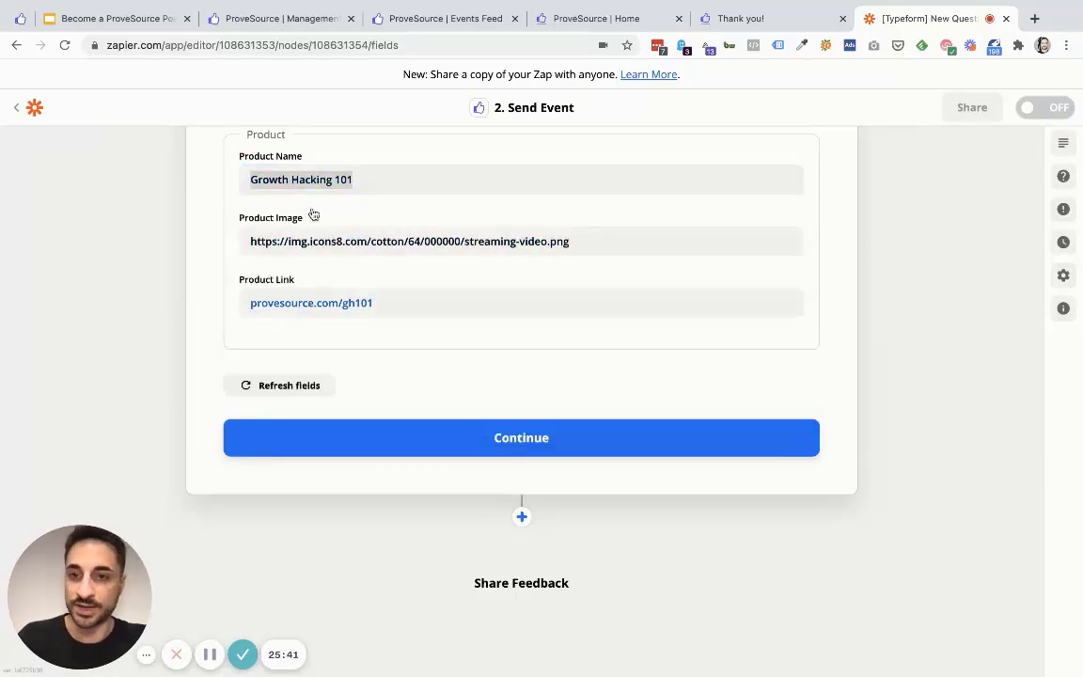
{"action": "left_click", "coordinate": [372, 174]}
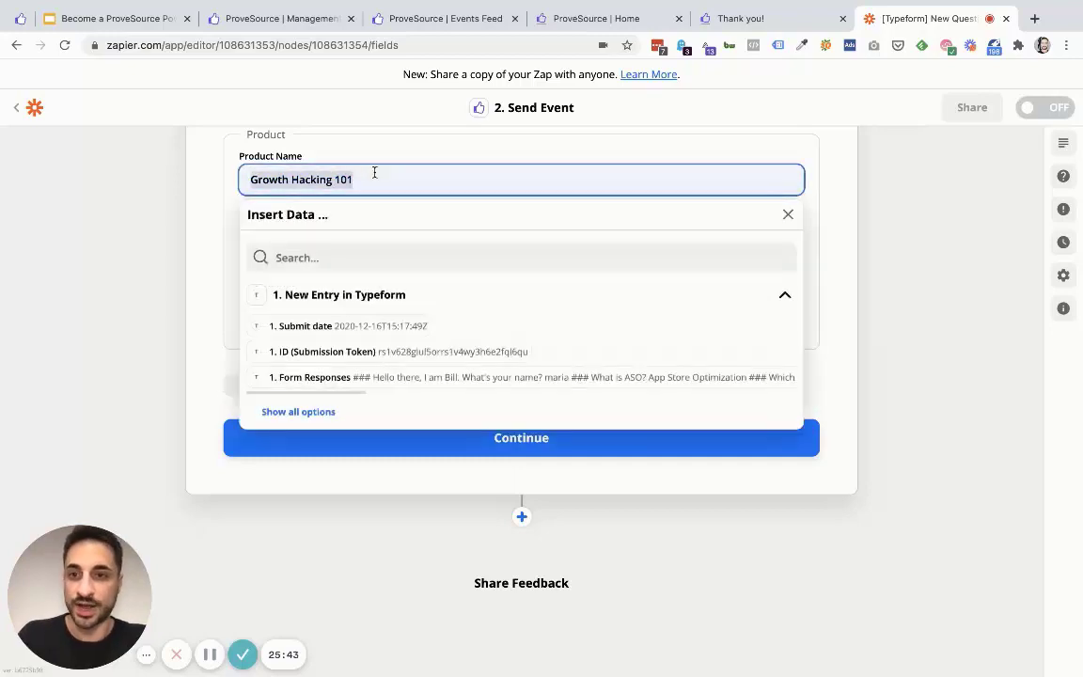
{"action": "left_click", "coordinate": [200, 217]}
{"action": "double_click", "coordinate": [401, 172]}
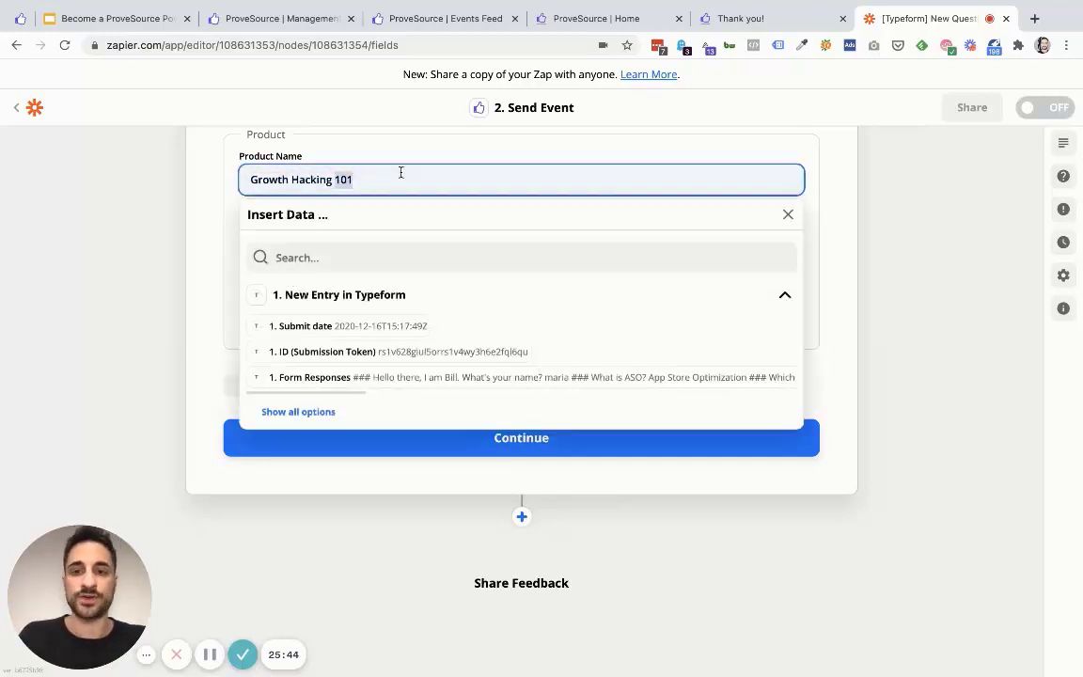
{"action": "left_click", "coordinate": [199, 165]}
{"action": "triple_click", "coordinate": [397, 178]}
{"action": "left_click", "coordinate": [132, 201]}
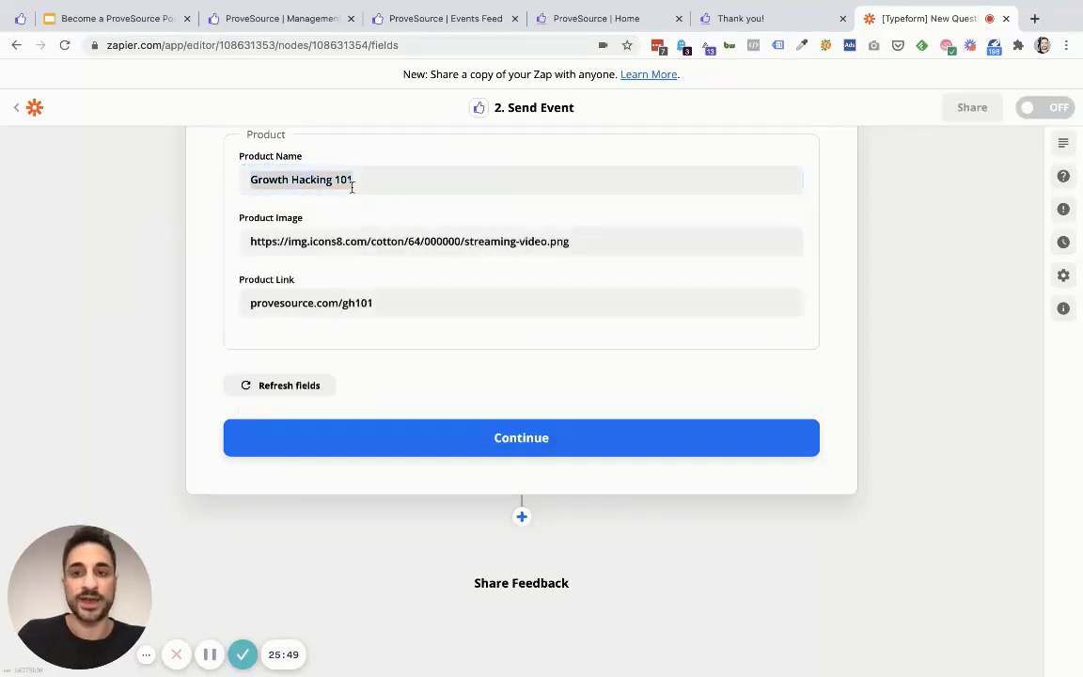
{"action": "left_click", "coordinate": [402, 185]}
{"action": "left_click", "coordinate": [390, 191]}
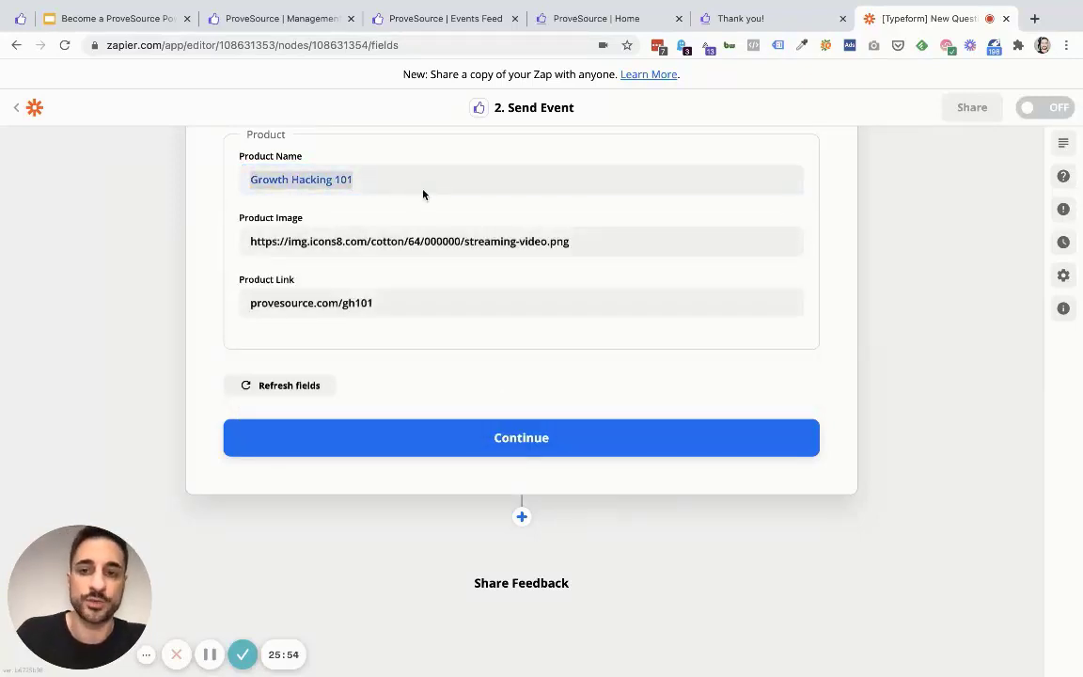
Examine the Product Image and Product Link entries of the event without changing them.
{"action": "left_click", "coordinate": [591, 240]}
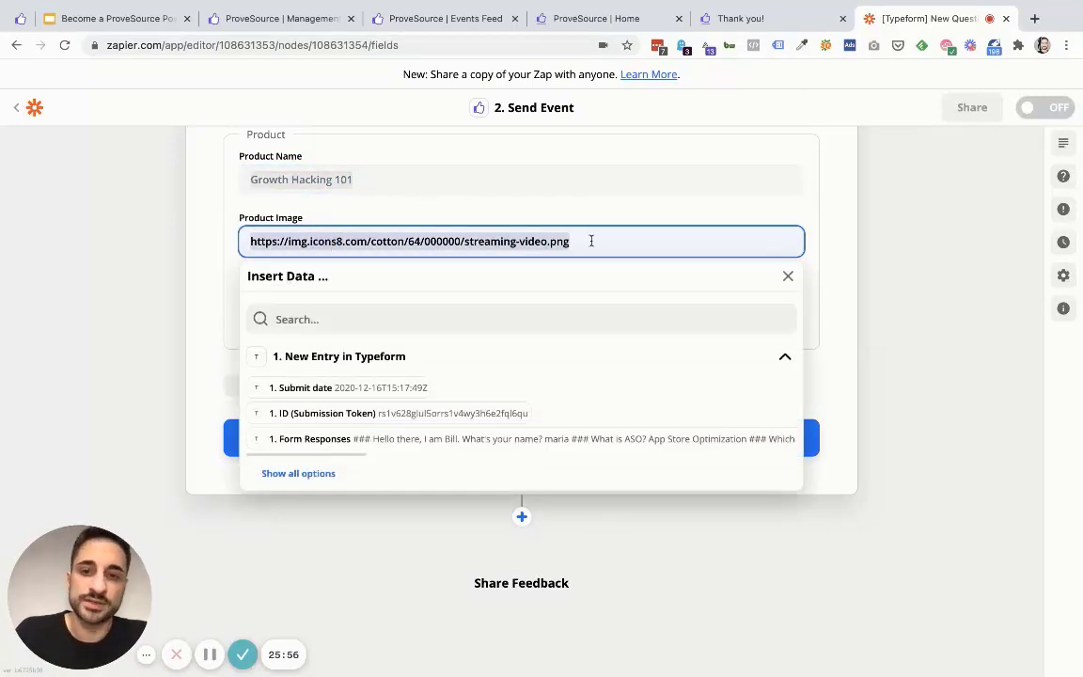
{"action": "left_click", "coordinate": [226, 241]}
{"action": "left_click", "coordinate": [459, 303]}
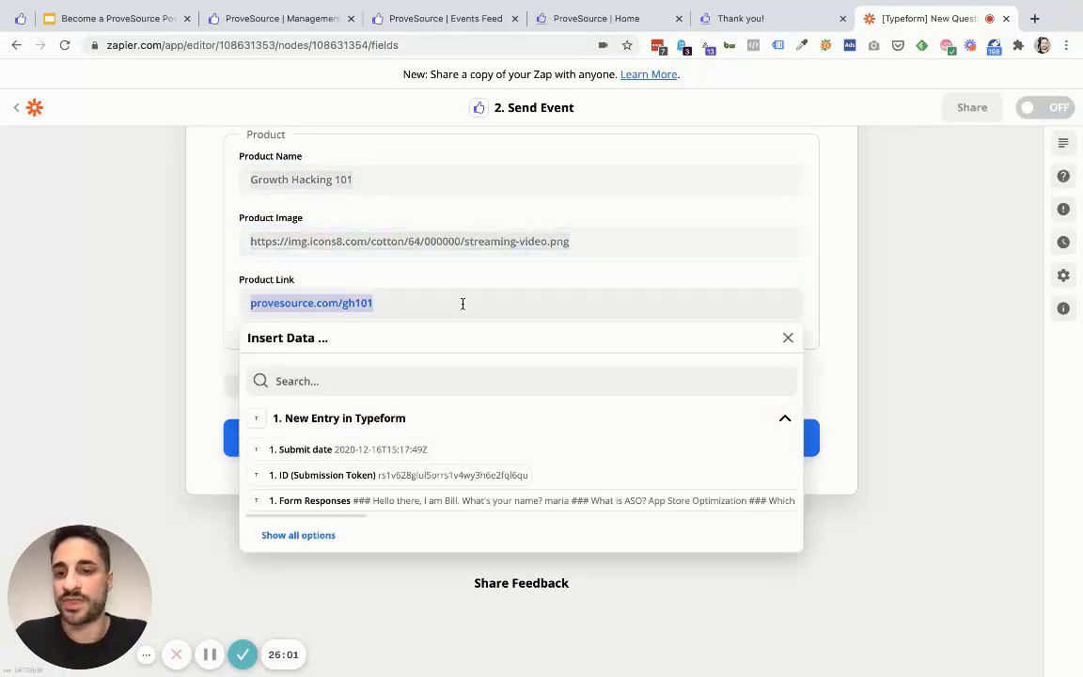
{"action": "left_click", "coordinate": [194, 309]}
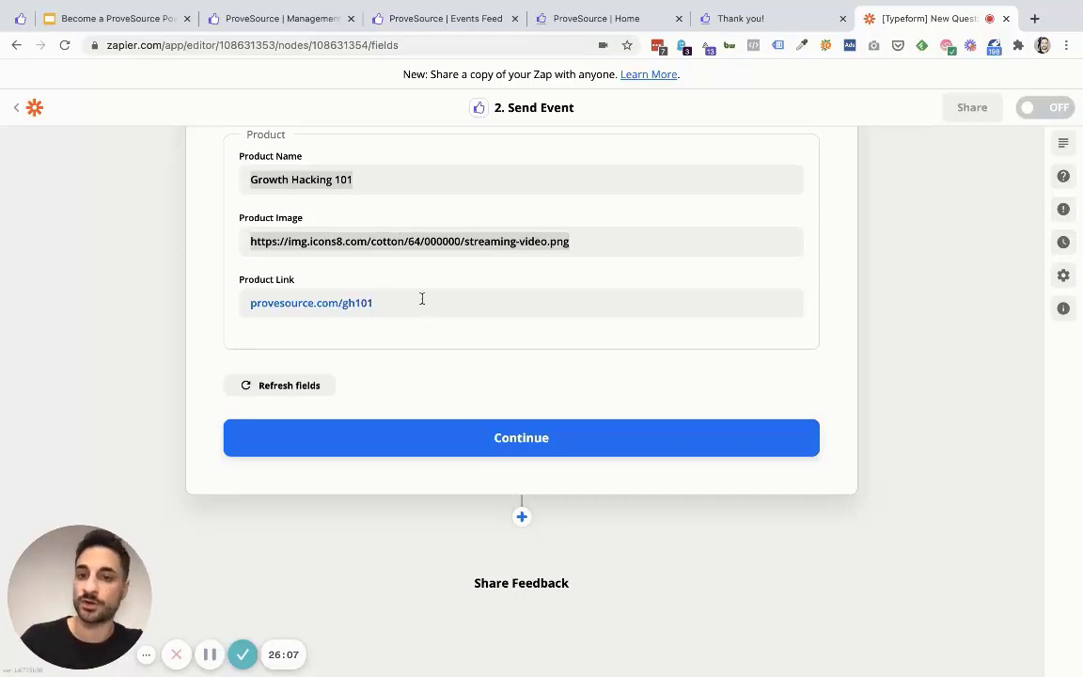
Check the Product Name entry once more, and continue from the action setup to the action test.
{"action": "scroll", "coordinate": [424, 310], "scroll_direction": "up", "scroll_amount": 1}
{"action": "left_click", "coordinate": [386, 255]}
{"action": "double_click", "coordinate": [375, 260]}
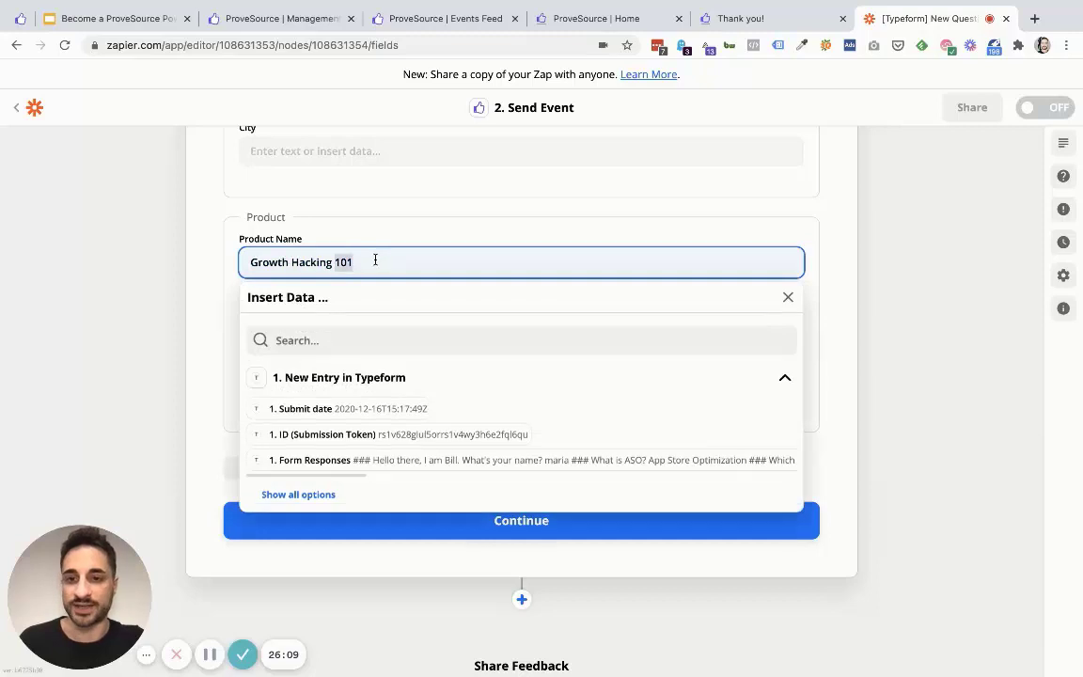
{"action": "left_click", "coordinate": [216, 292]}
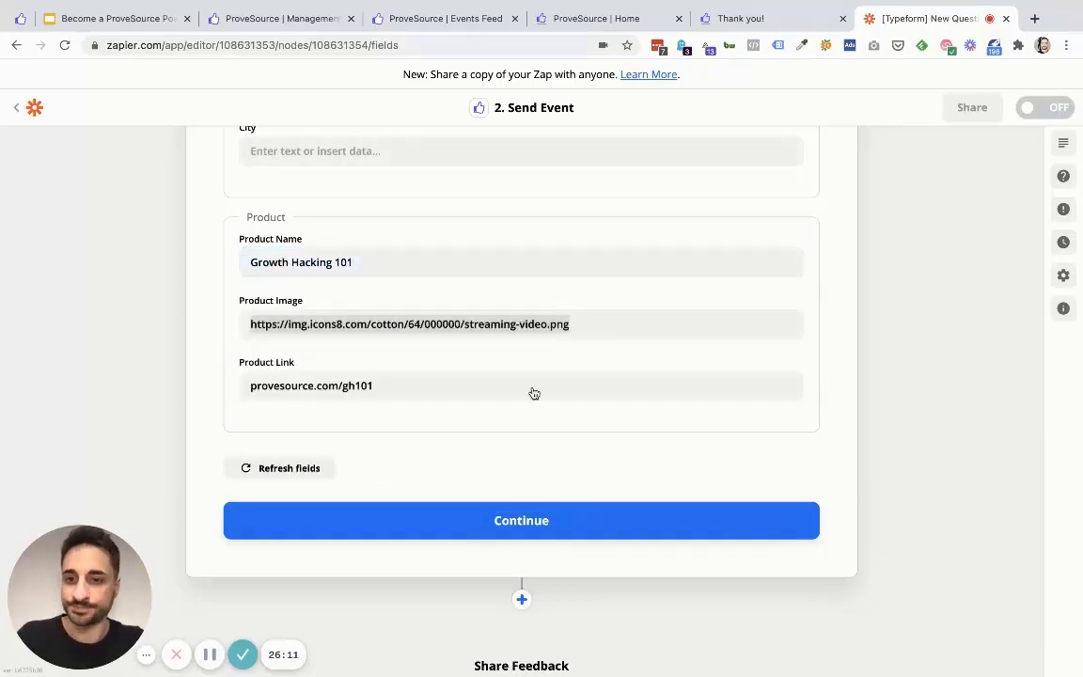
{"action": "left_click", "coordinate": [518, 529]}
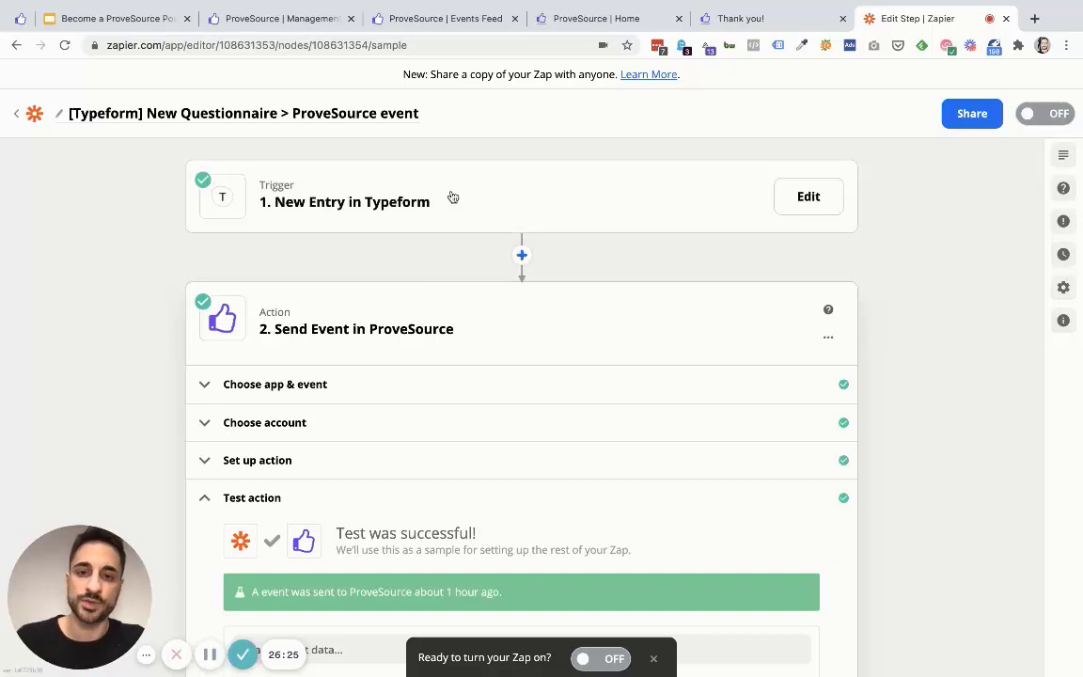
Review the result of the Send Event in ProveSource action test, and turn on the Zap.
{"action": "scroll", "coordinate": [427, 324], "scroll_direction": "down", "scroll_amount": 3}
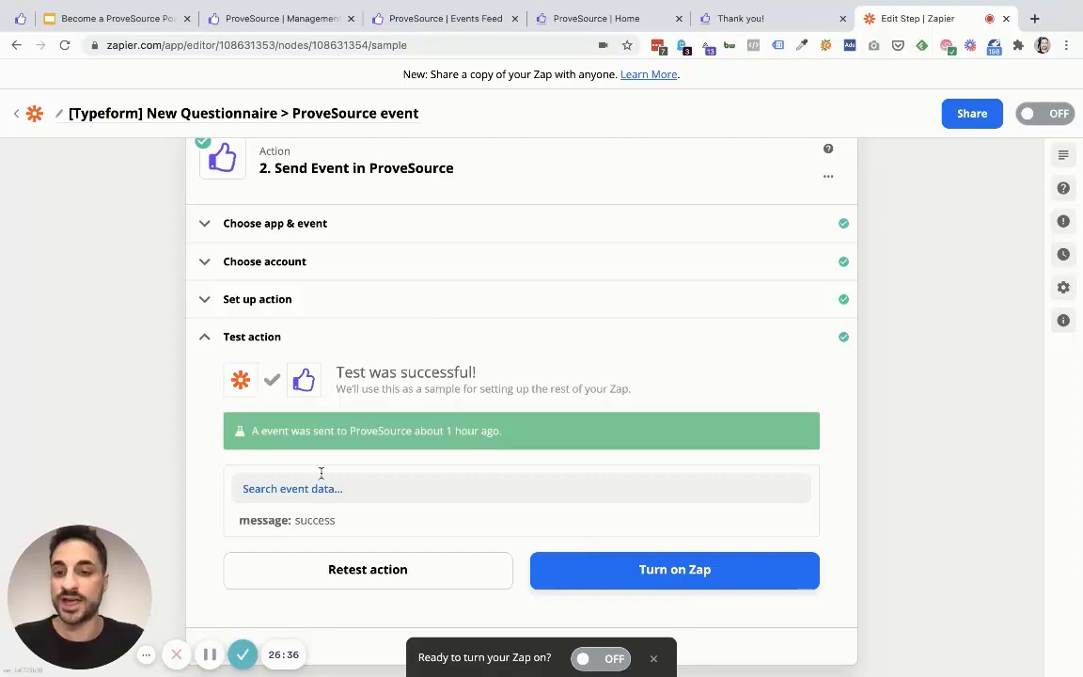
{"action": "left_click_drag", "start_coordinate": [241, 435], "coordinate": [635, 436]}
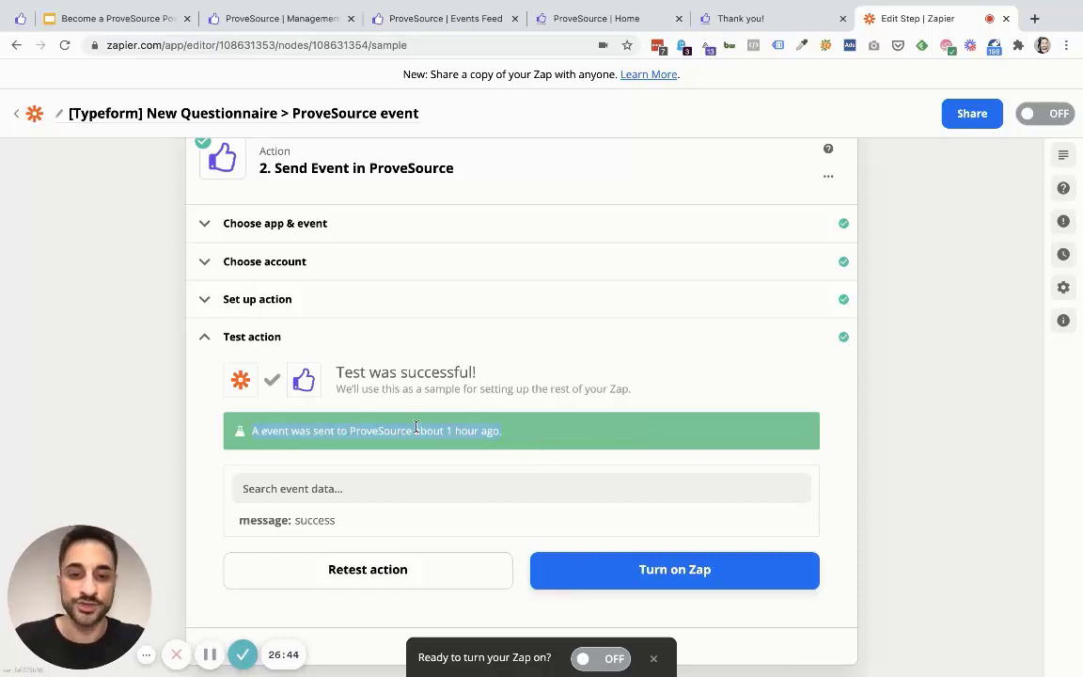
{"action": "left_click", "coordinate": [677, 567]}
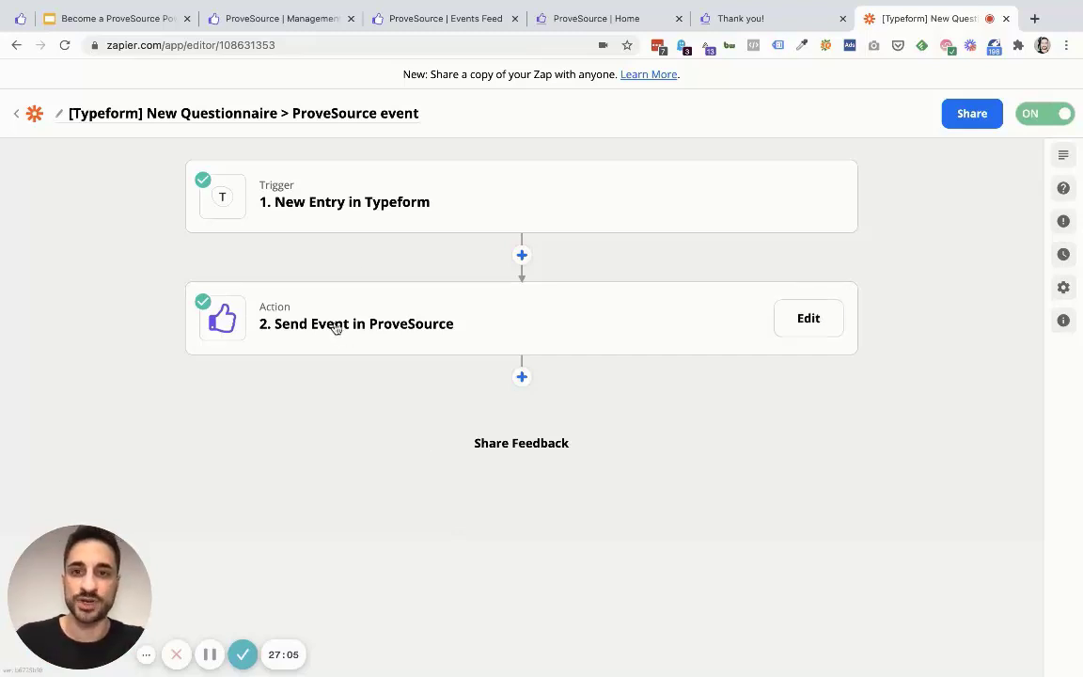
Switch to ProveSource's Events Feed and examine the details of the newest Zapier Webhook Purchase Event, including its products data, and collapse them.
{"action": "left_click", "coordinate": [401, 25]}
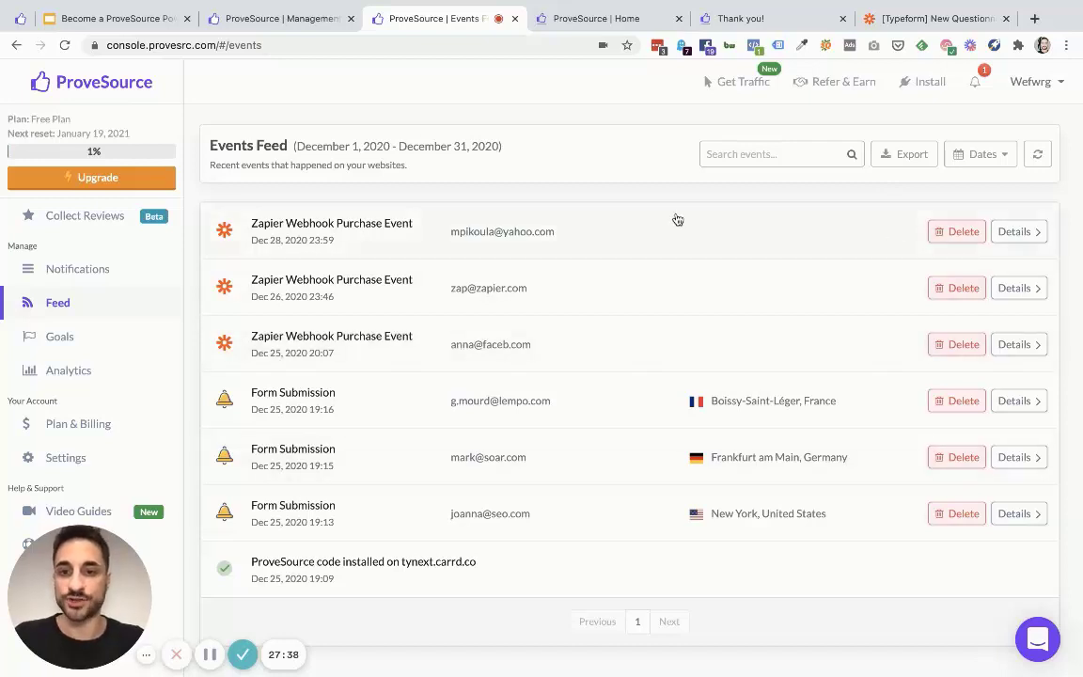
{"action": "left_click", "coordinate": [1027, 234]}
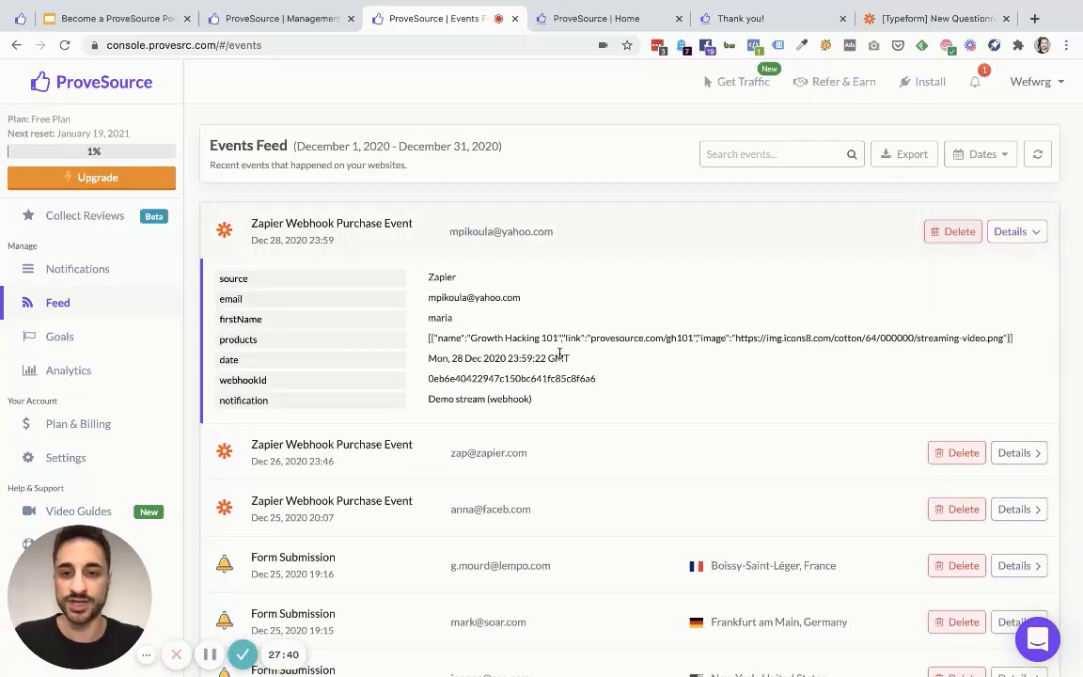
{"action": "left_click_drag", "start_coordinate": [466, 338], "coordinate": [1020, 350]}
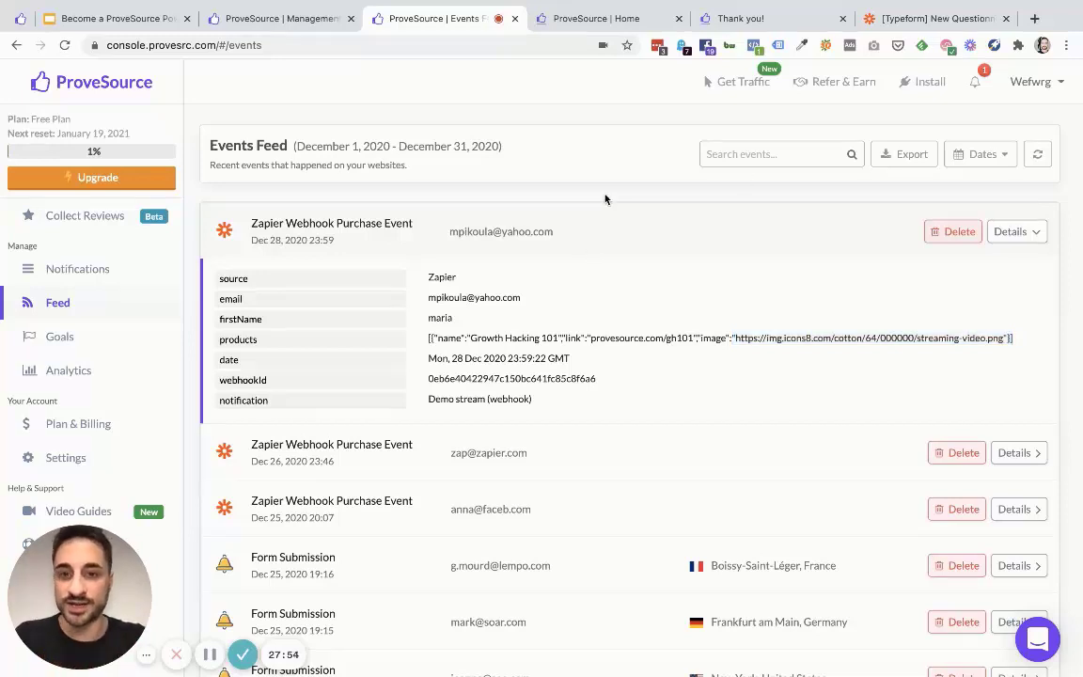
{"action": "left_click", "coordinate": [569, 230]}
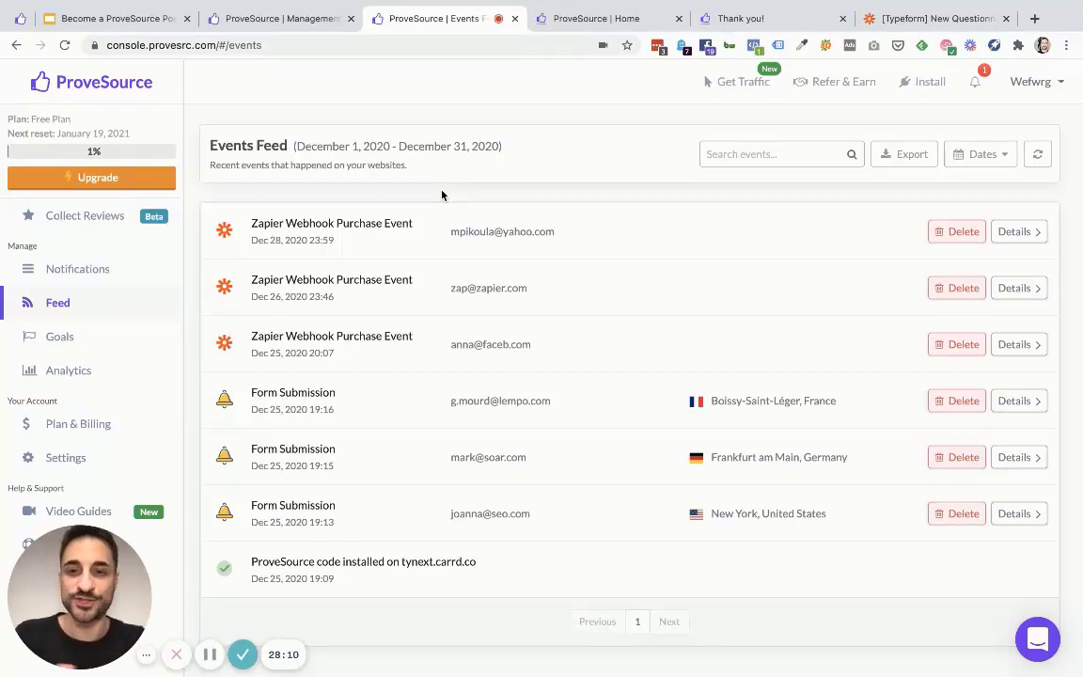
Switch to the "Become a ProveSource Power User" presentation in Google Slides and show the "How to get started" slide.
{"action": "left_click", "coordinate": [111, 18]}
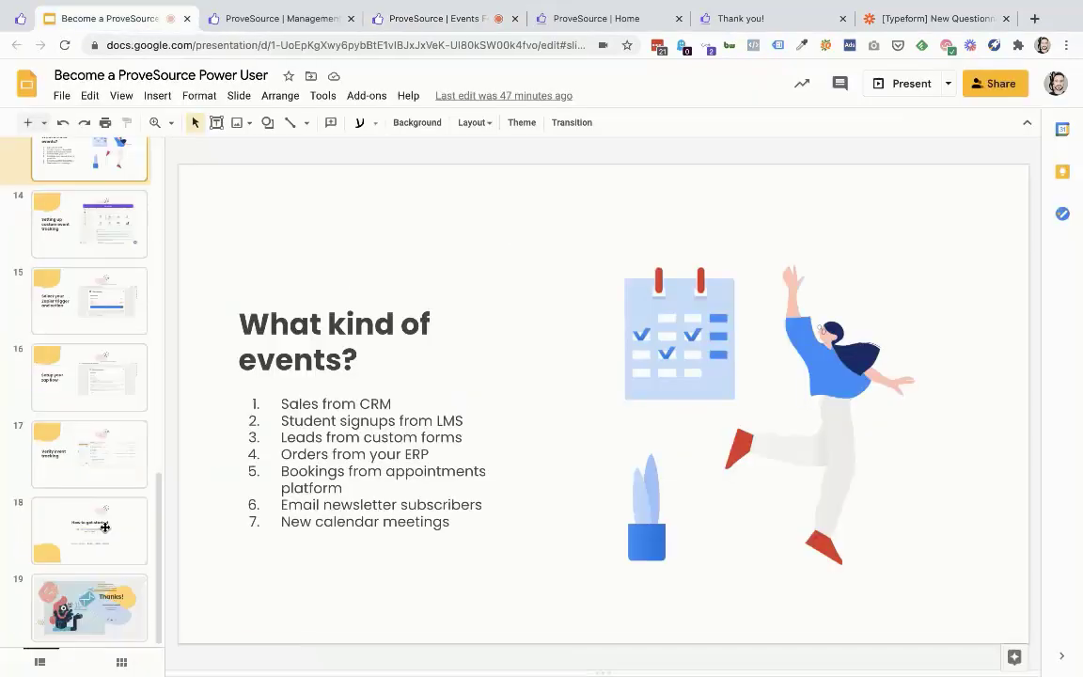
{"action": "key", "text": "End"}
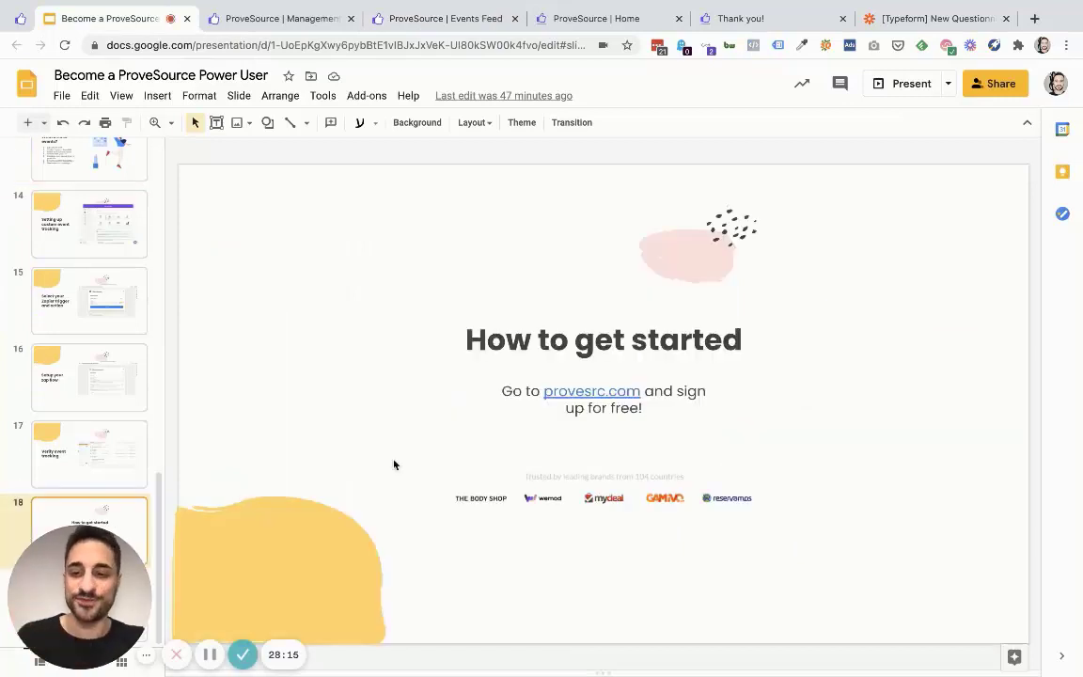